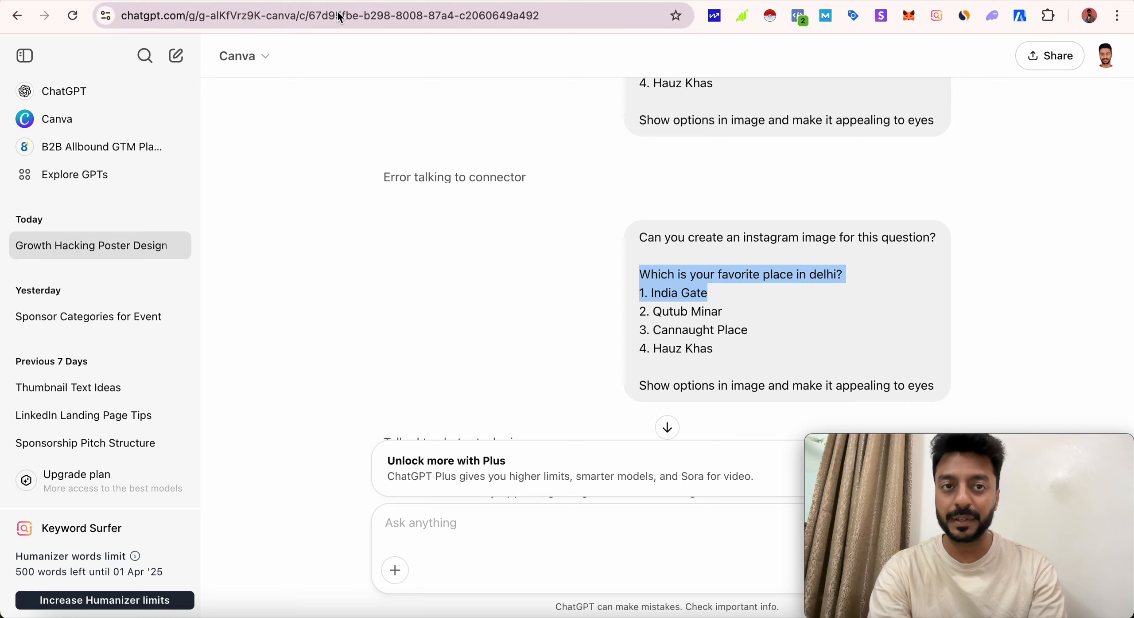
- Open ChatGPT in a new browser tab and go to its Explore GPTs page
left_click(337, 0)
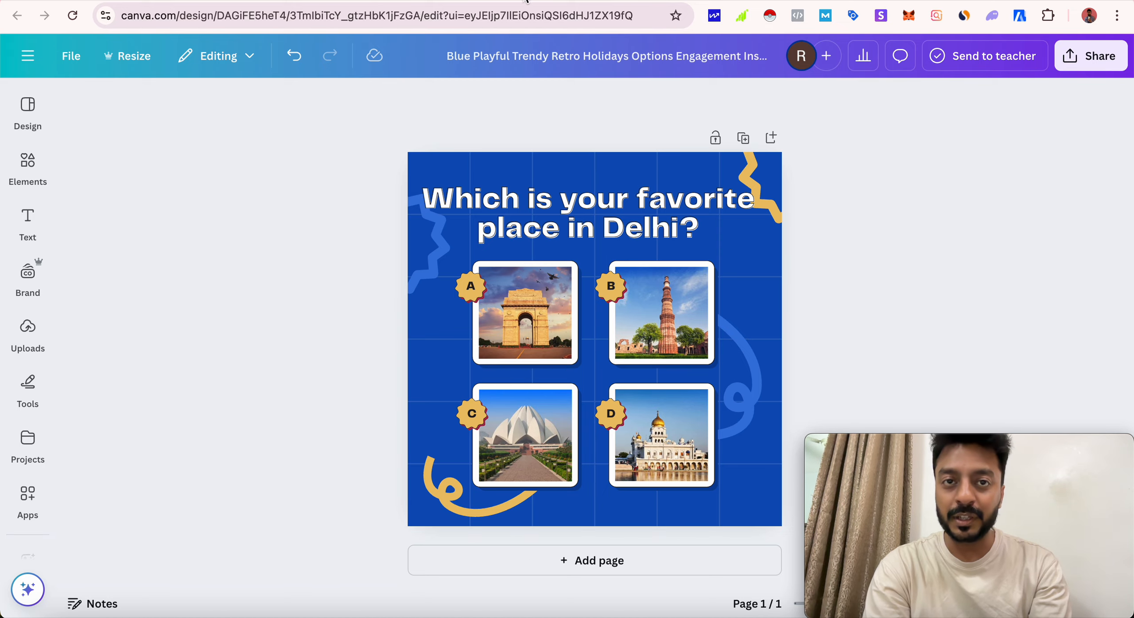
key("ctrl+t")
type("chat.openai.com")
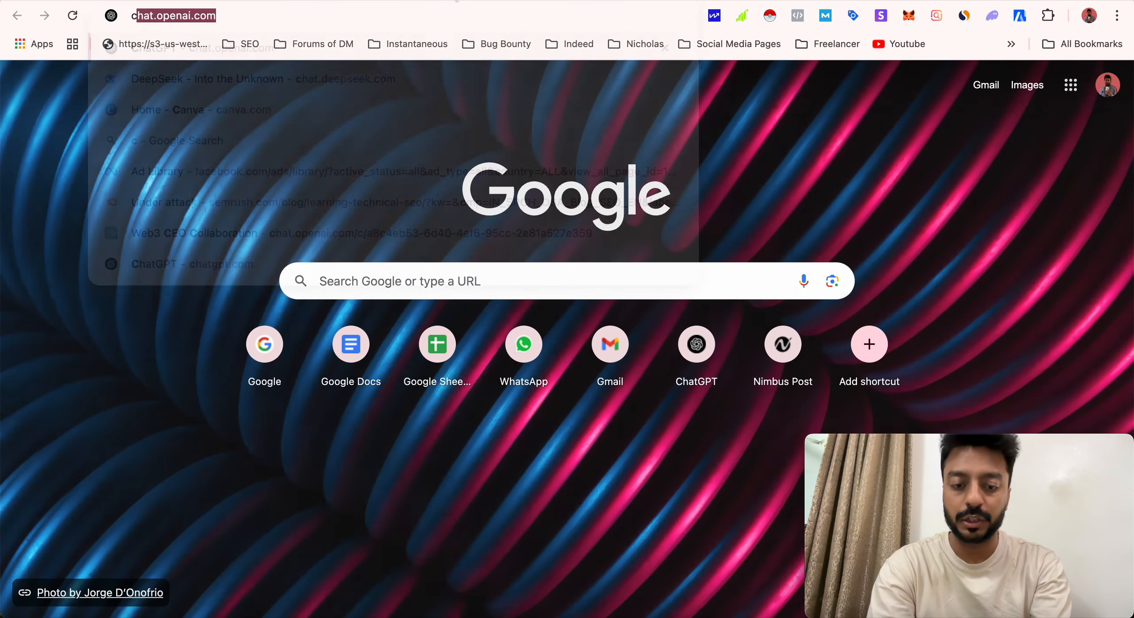
key("Return")
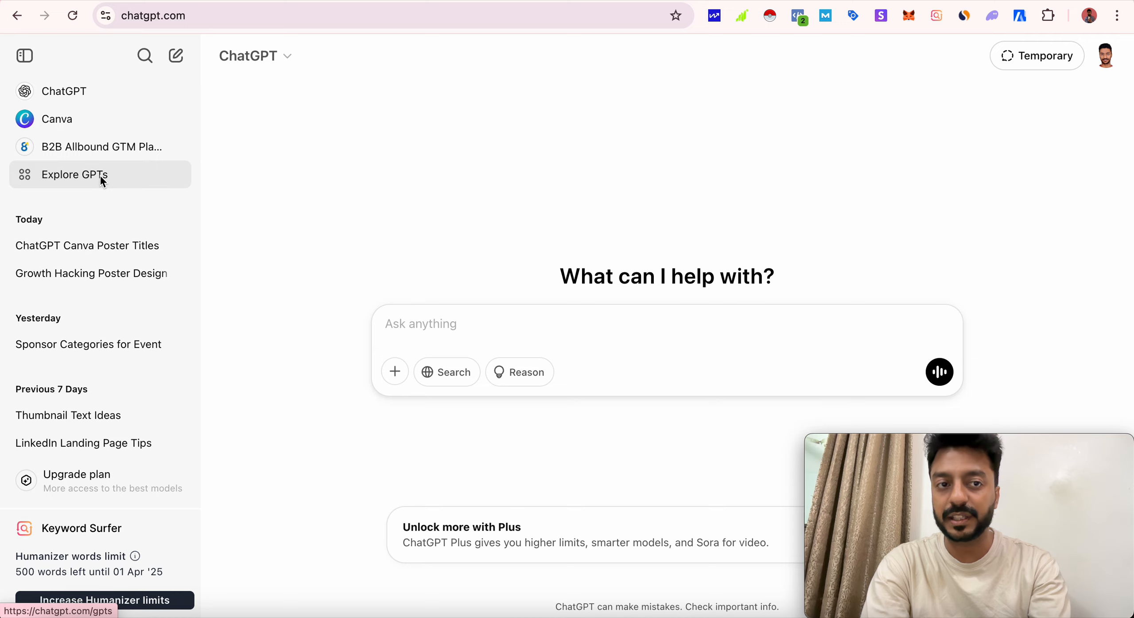
left_click(100, 175)
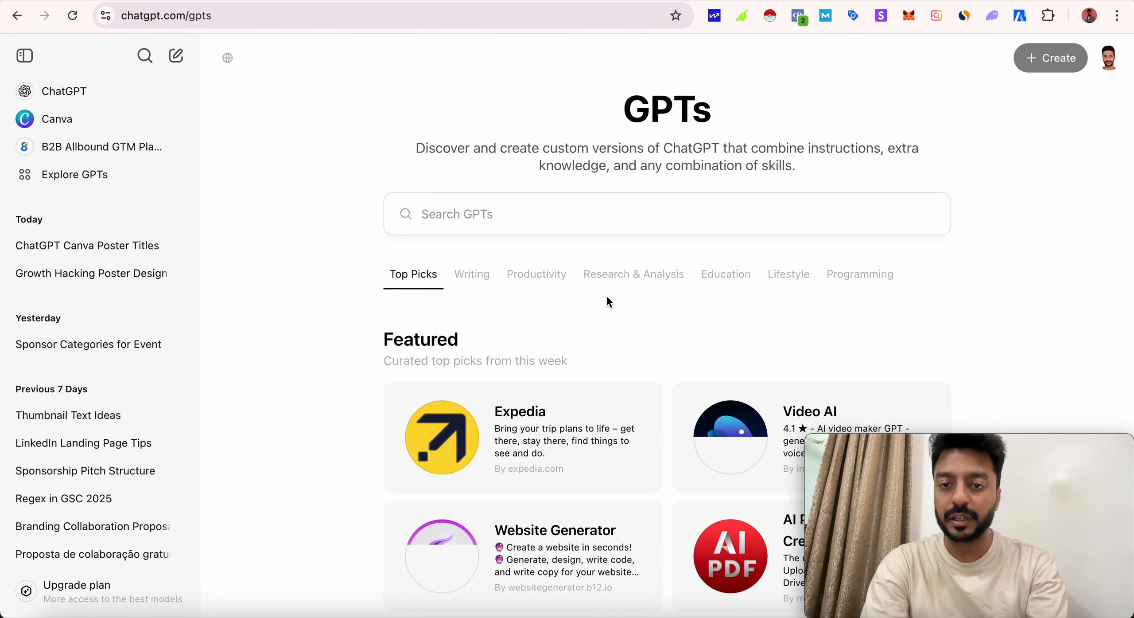
- Search the GPT store for "canva"
scroll(610, 302, "down", 5)
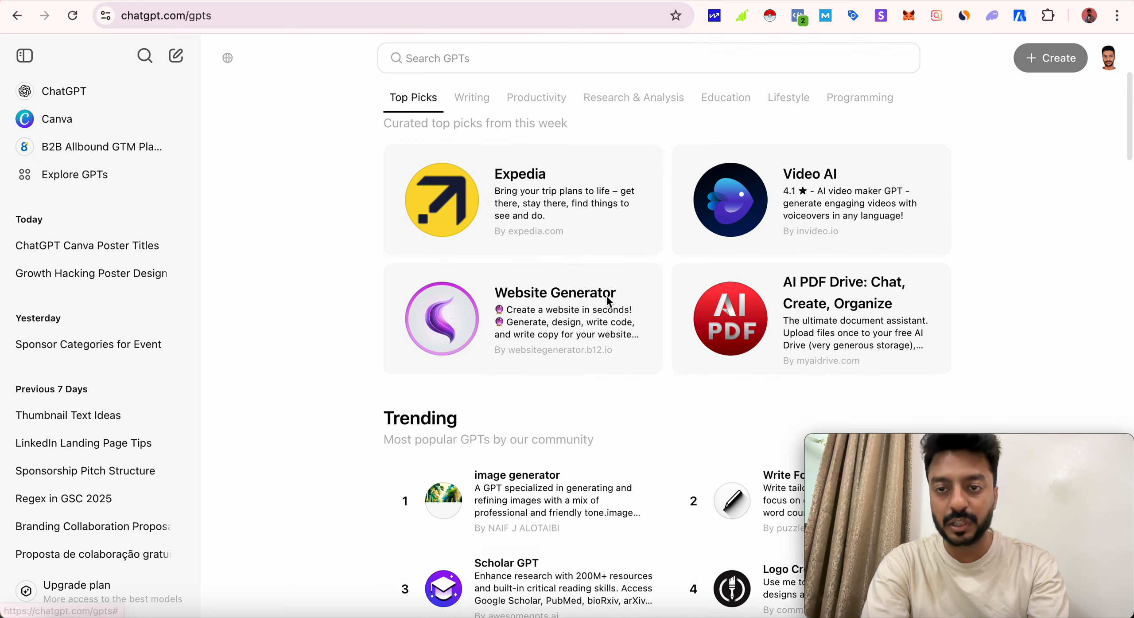
scroll(608, 298, "down", 4)
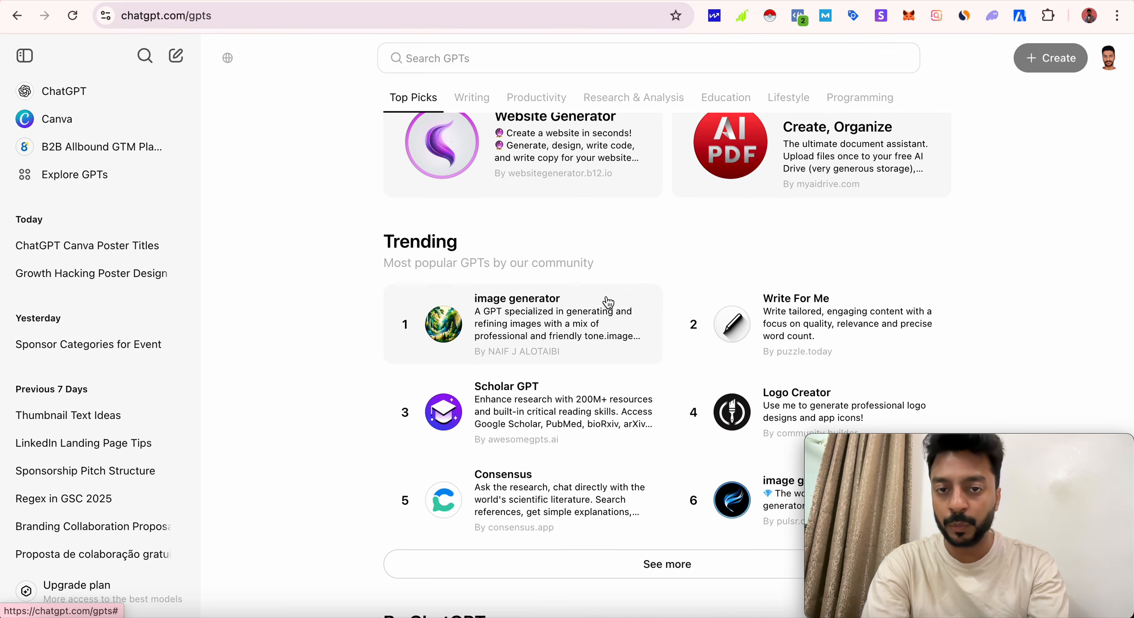
scroll(718, 417, "down", 5)
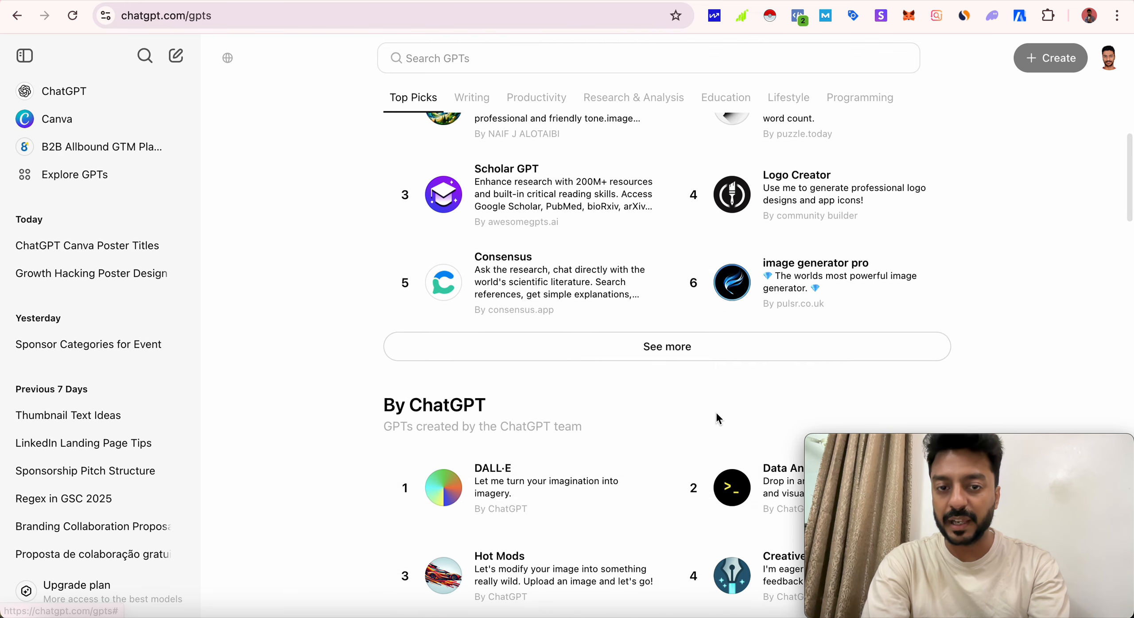
scroll(717, 416, "down", 5)
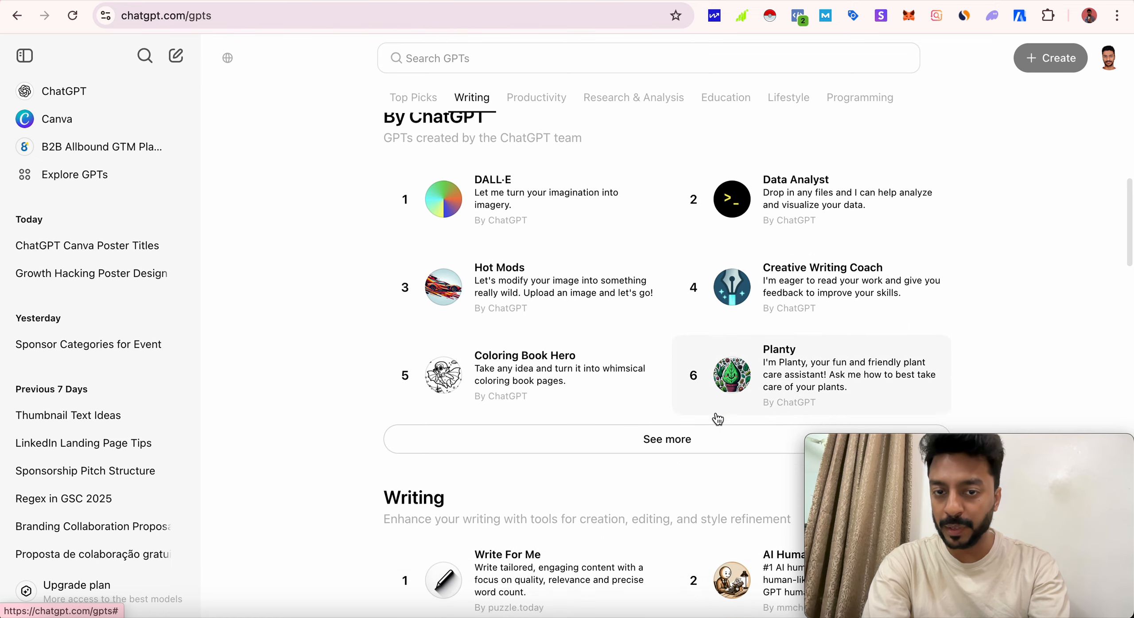
scroll(717, 418, "up", 14)
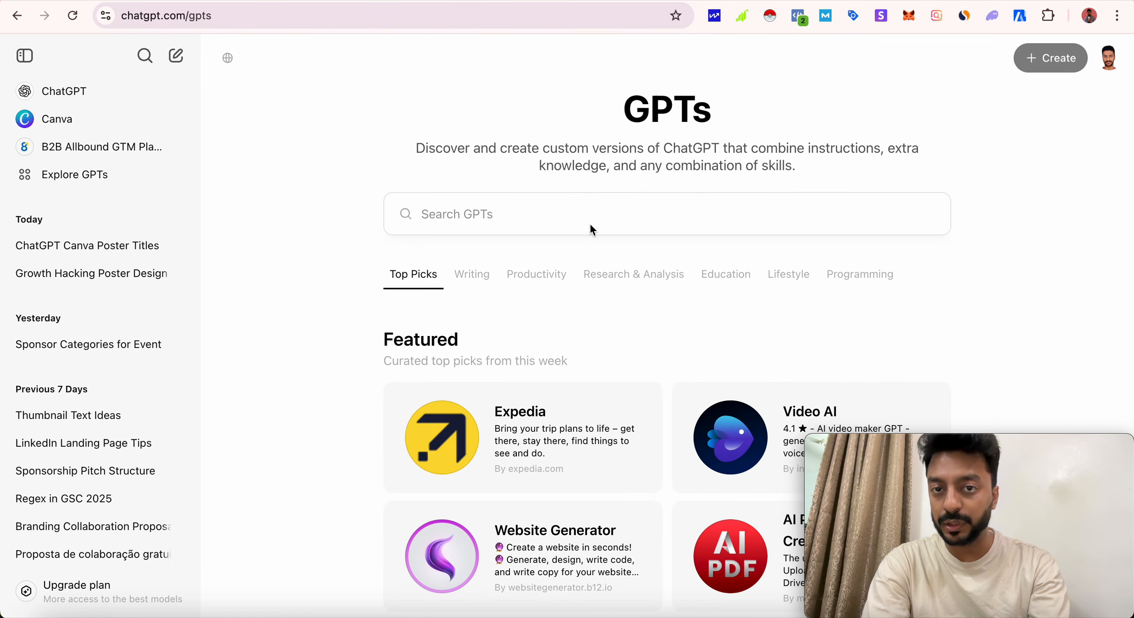
left_click(570, 216)
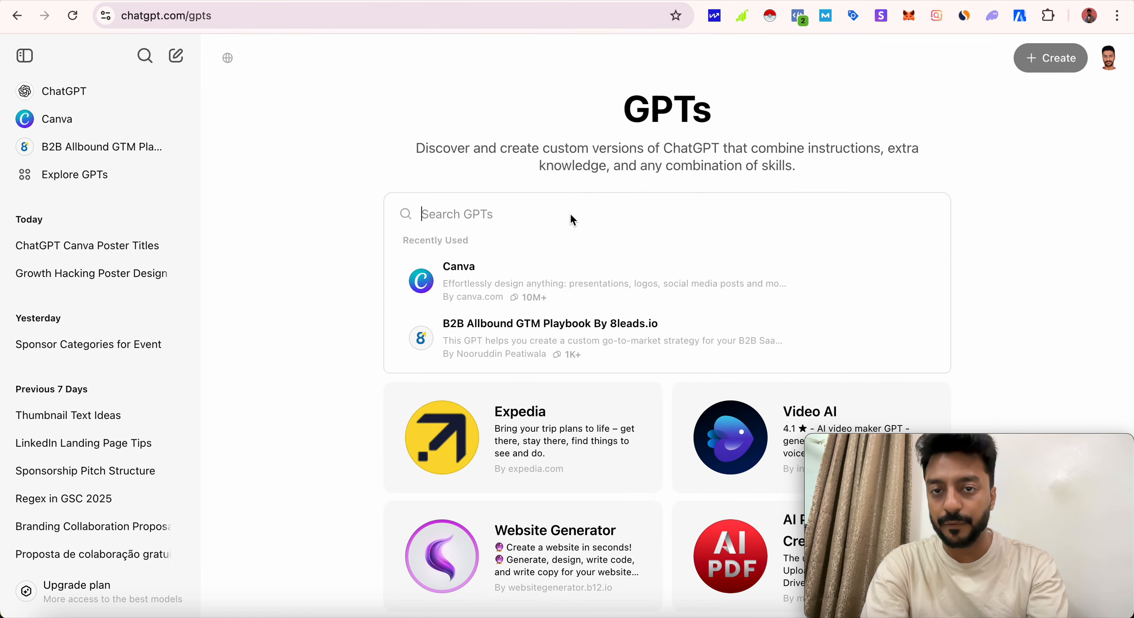
type("canva")
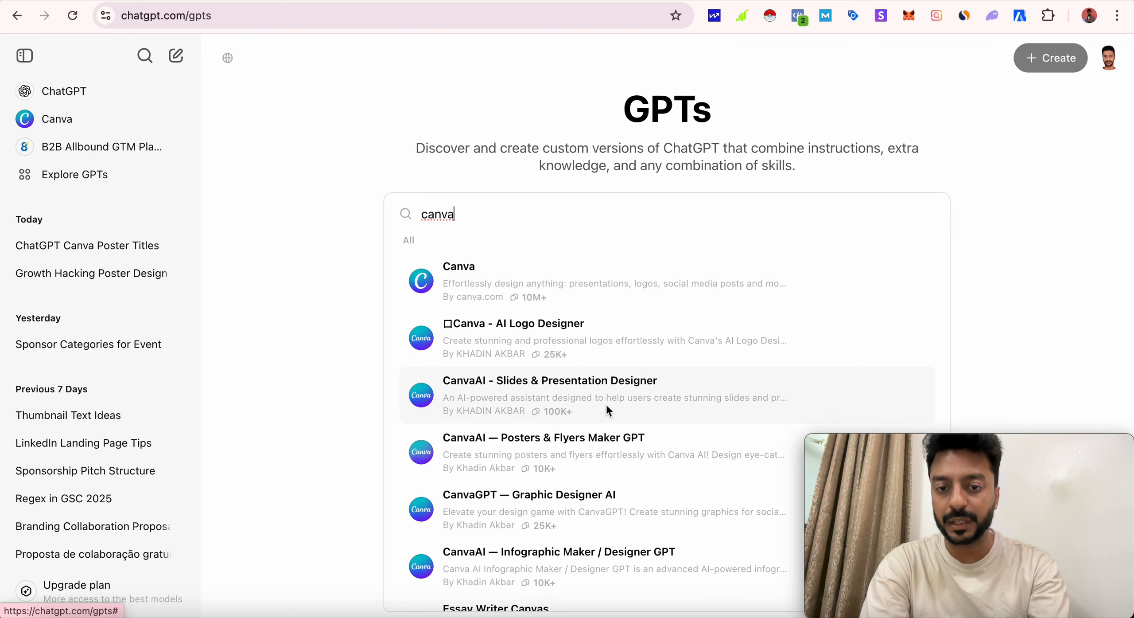
- Choose the Canva GPT by canva.com from the search results and start a chat with it
scroll(606, 402, "down", 6)
scroll(608, 409, "up", 6)
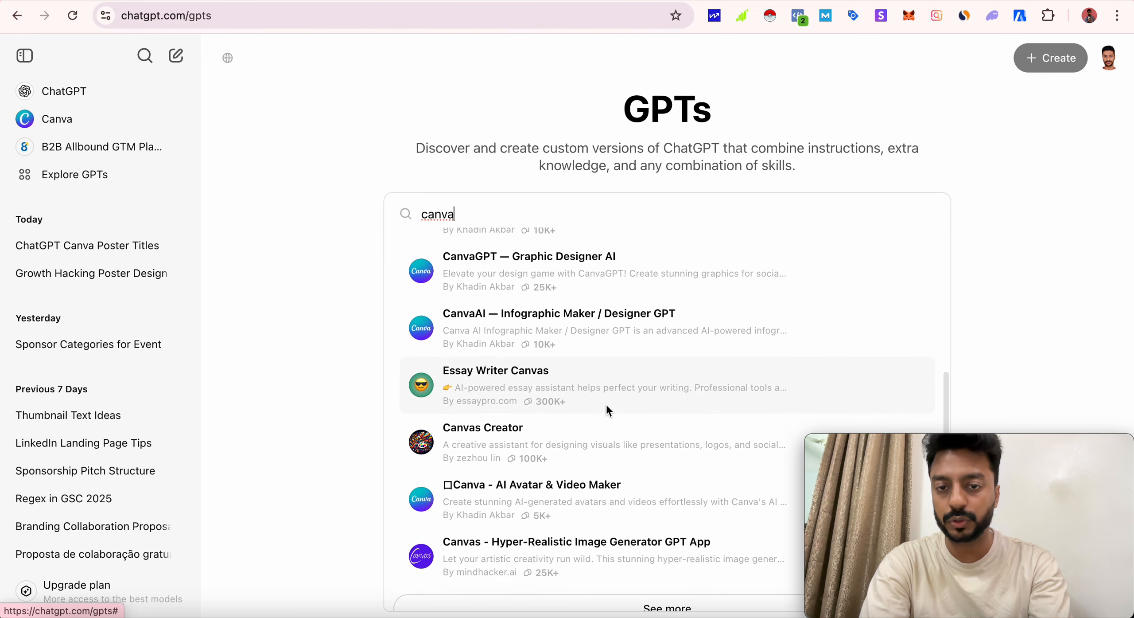
left_click(501, 292)
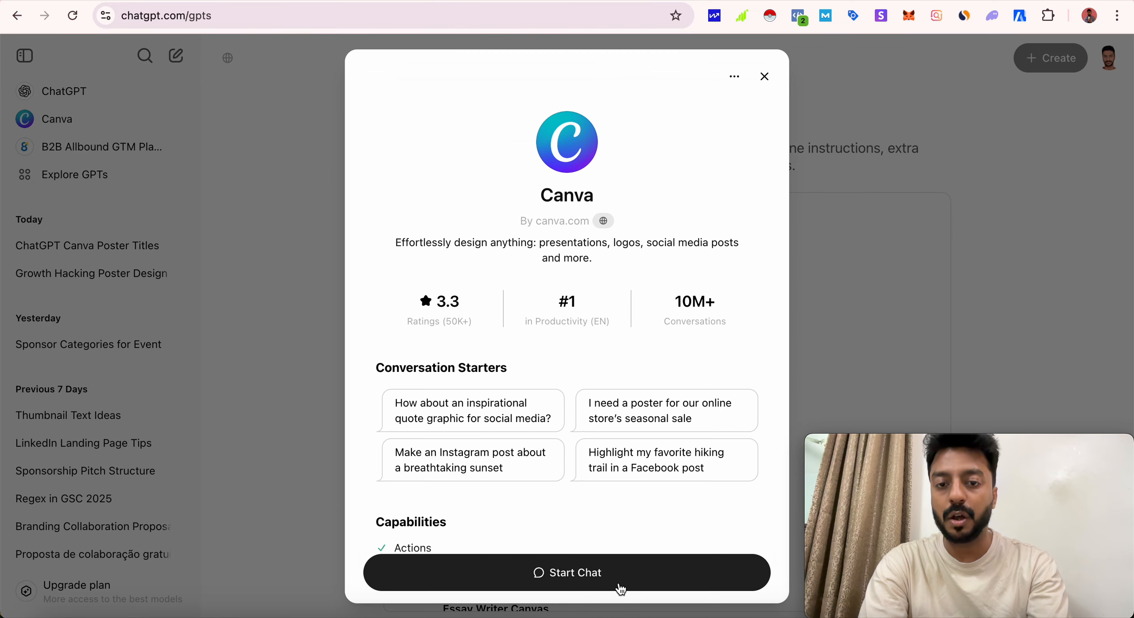
left_click(577, 585)
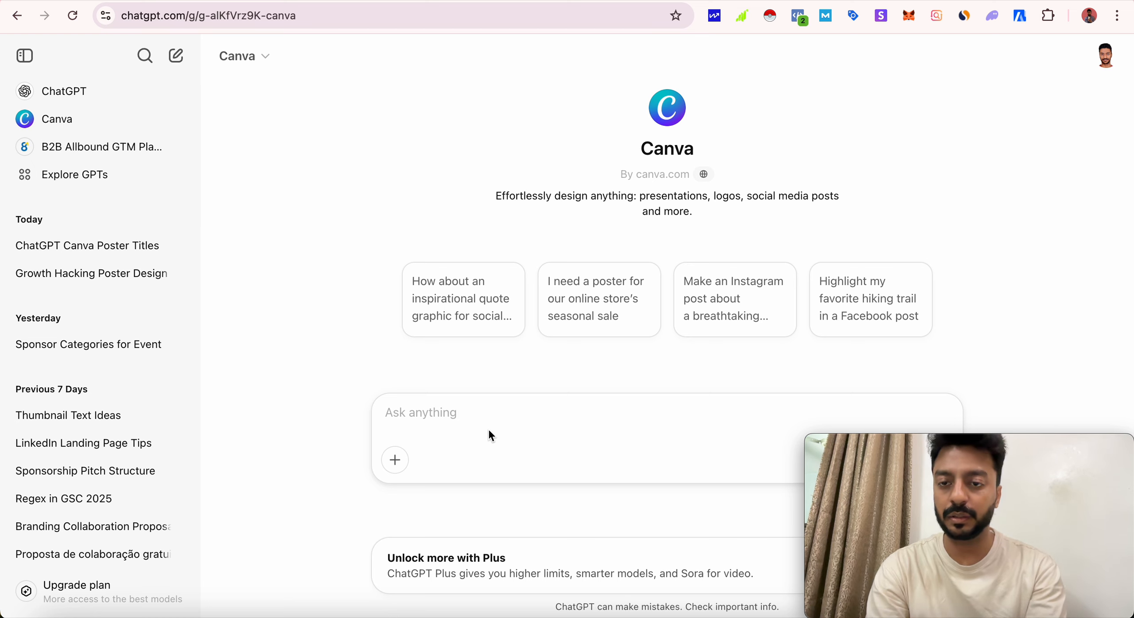
- Begin the prompt with "I want you to create design for poll which will be posted on Instagram as a poster."
type("I w")
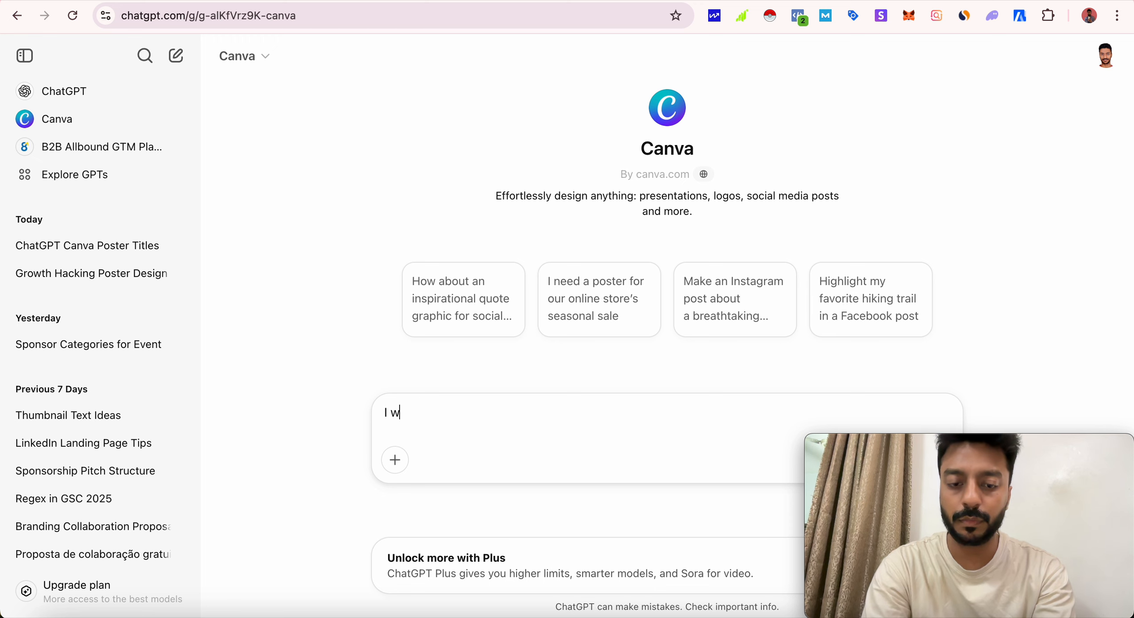
type("ant you to cre")
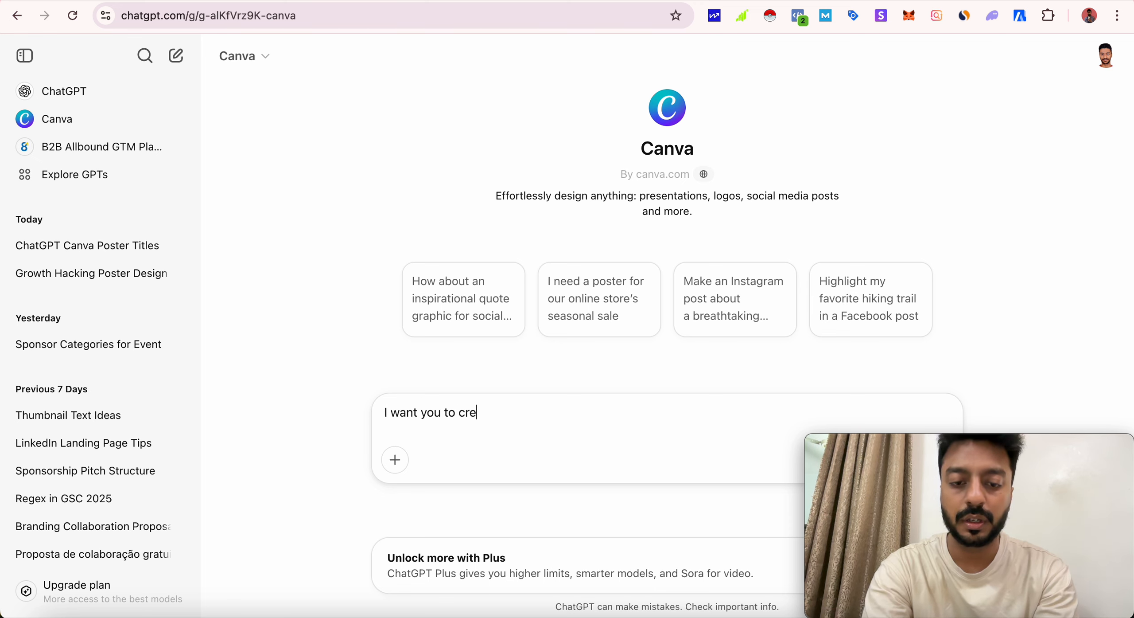
type("ate desig")
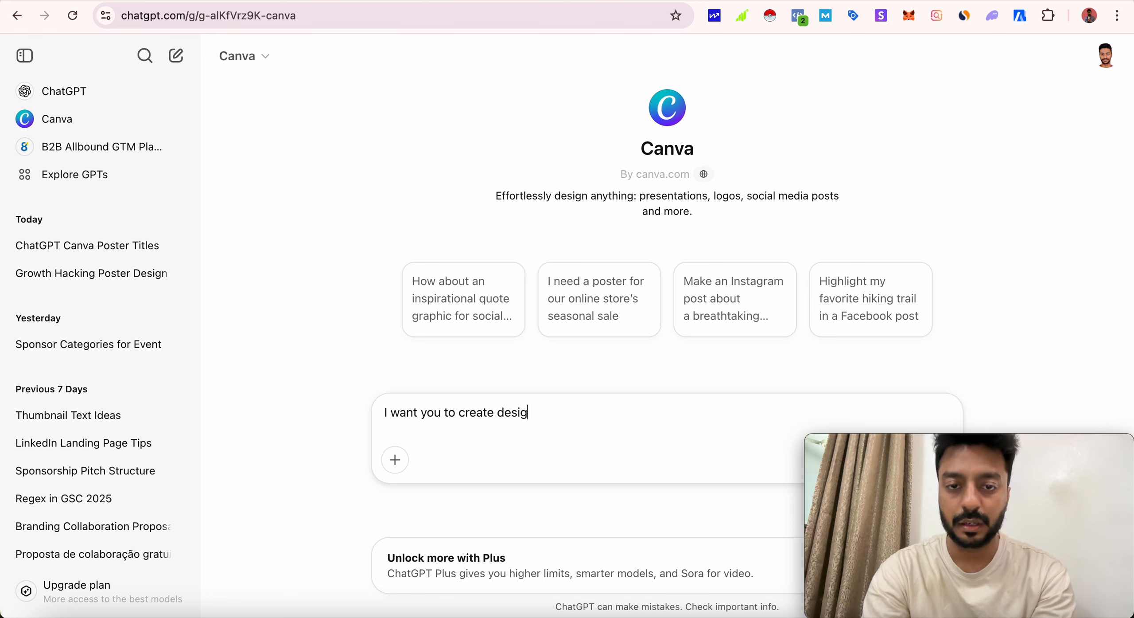
type("n for po")
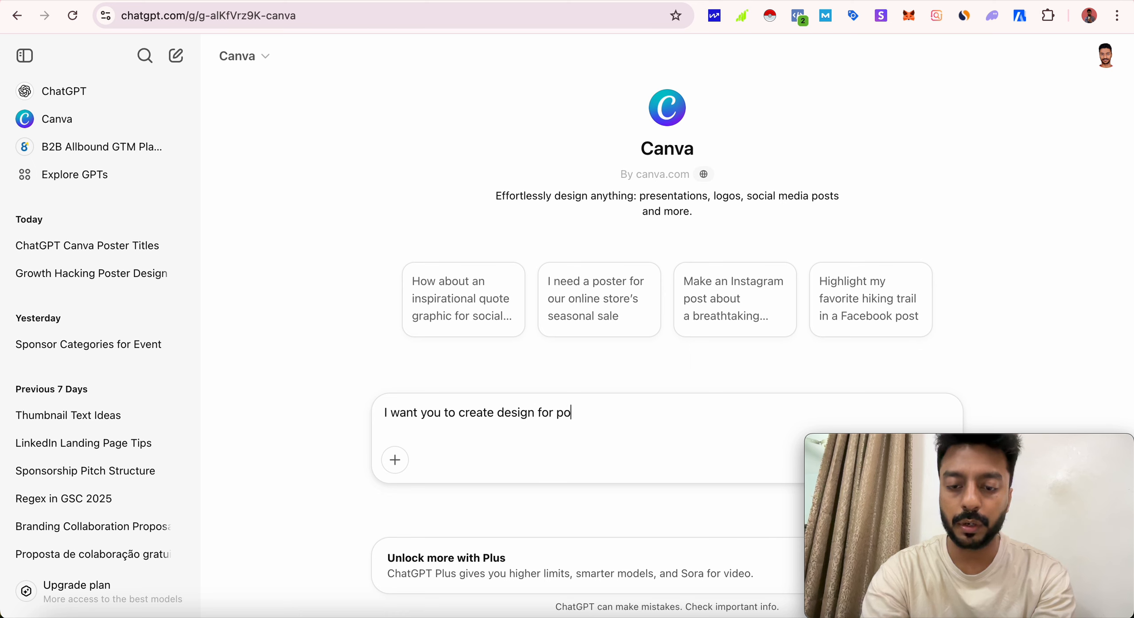
type("ll which")
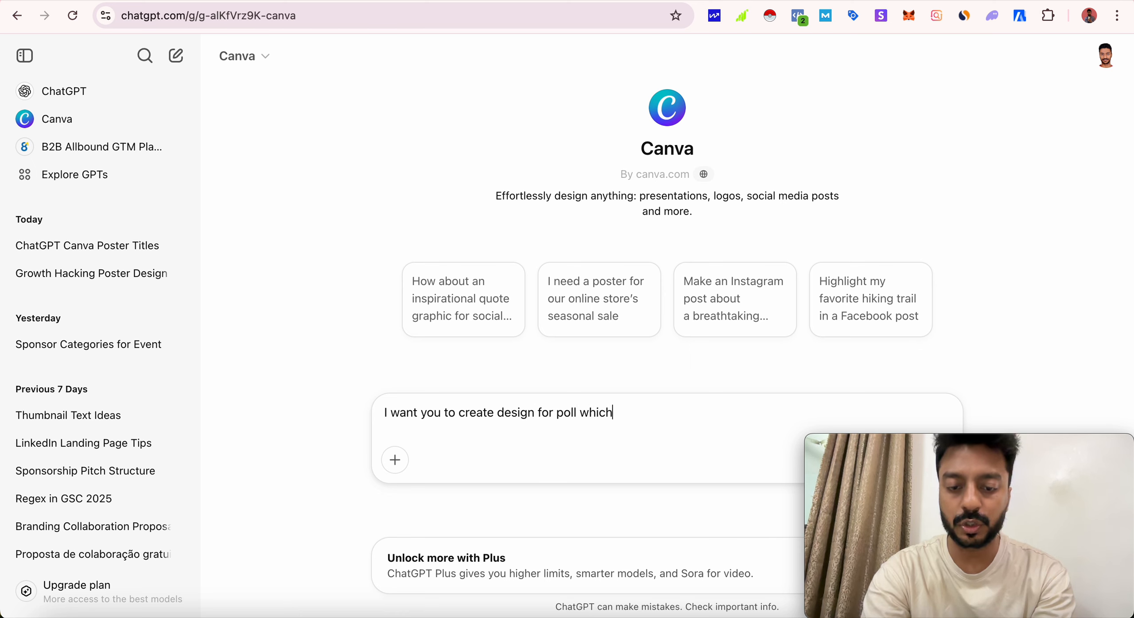
type(" will be posted ")
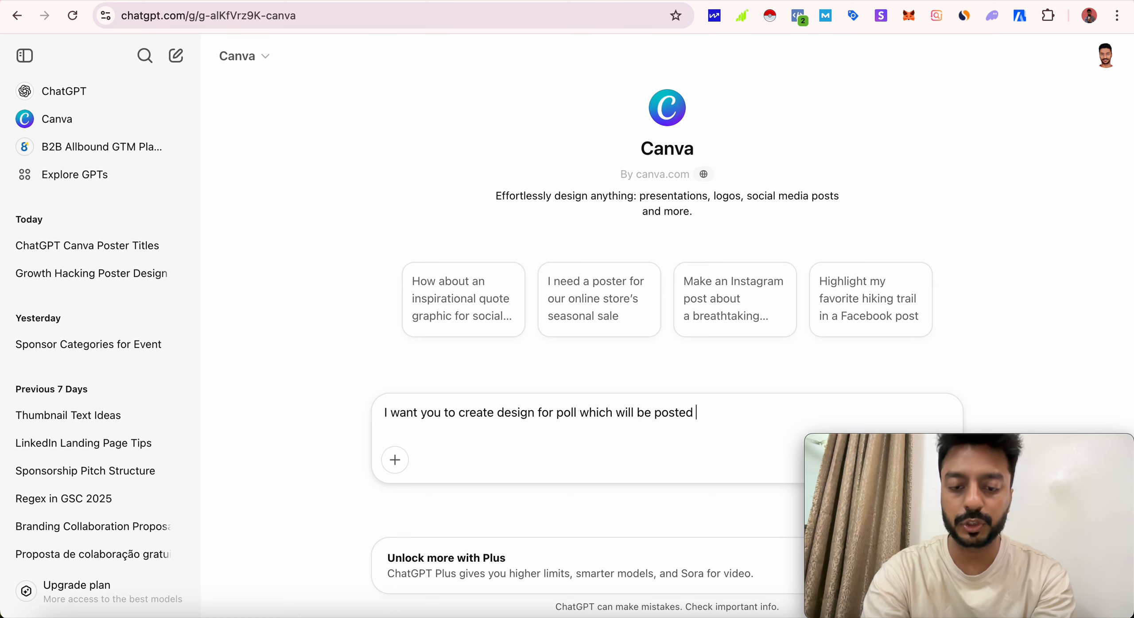
type("on Instagram")
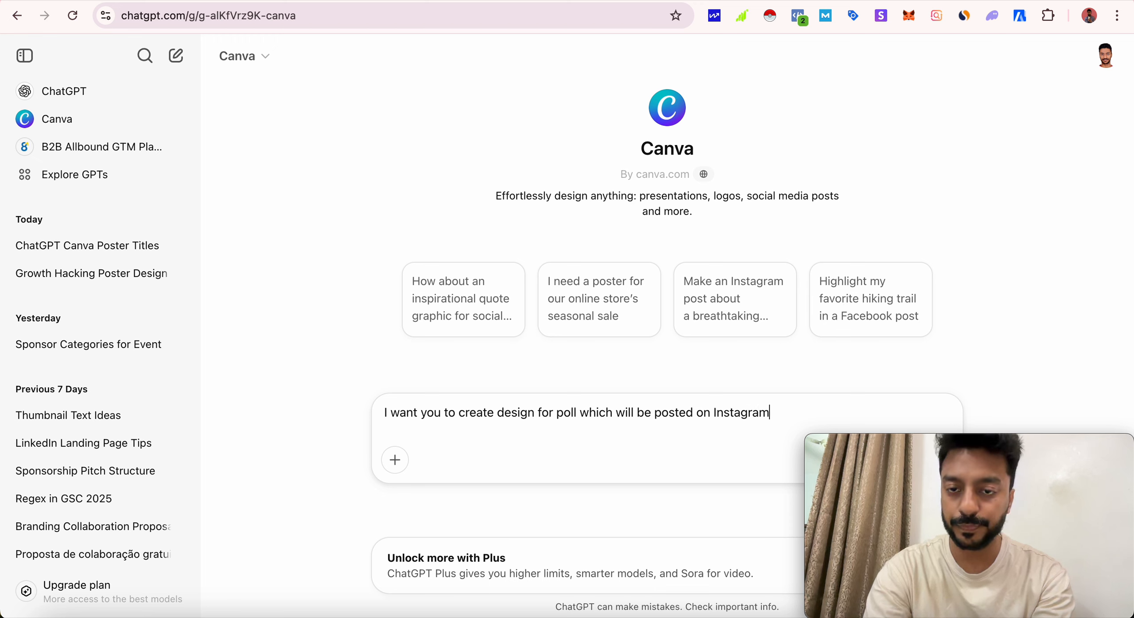
type(" as a poster. ")
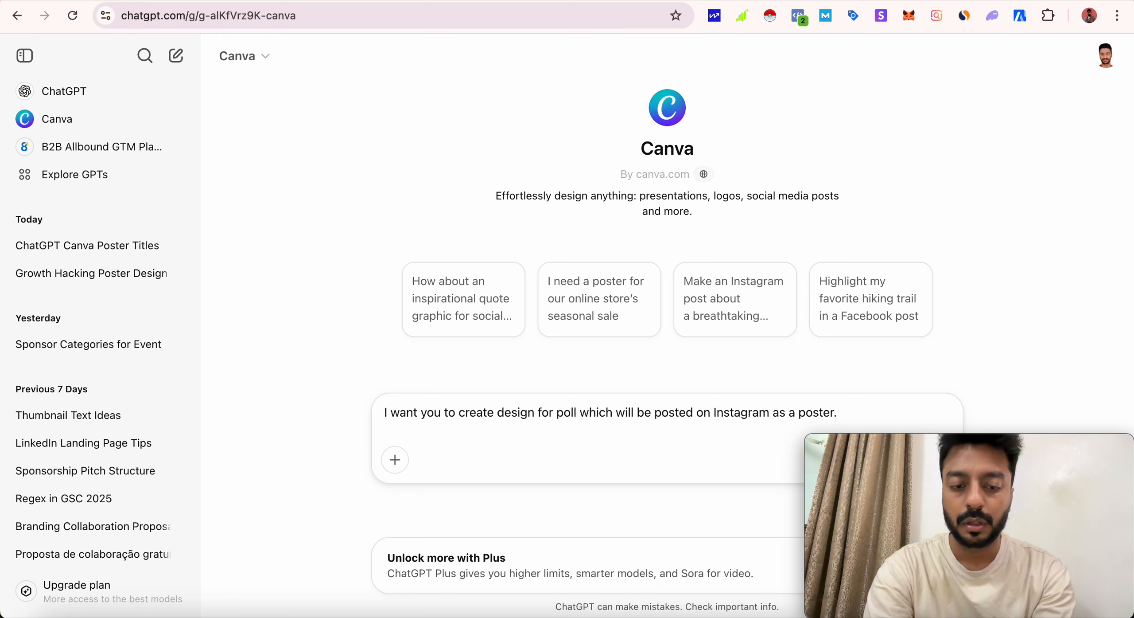
type("The questions for the ")
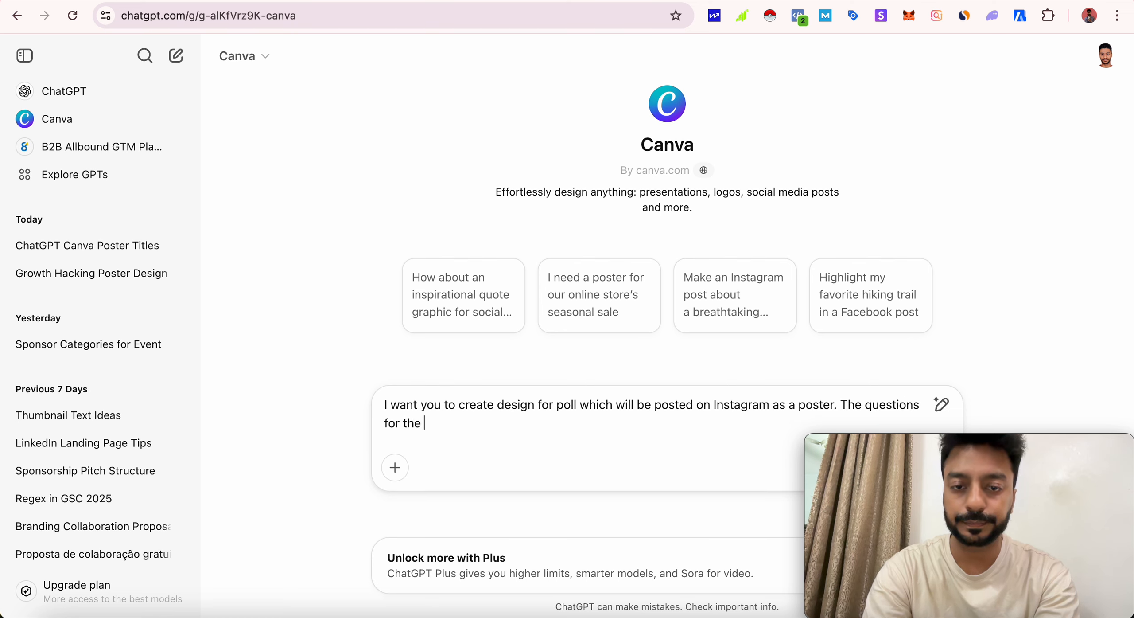
type("poll is \" Who")
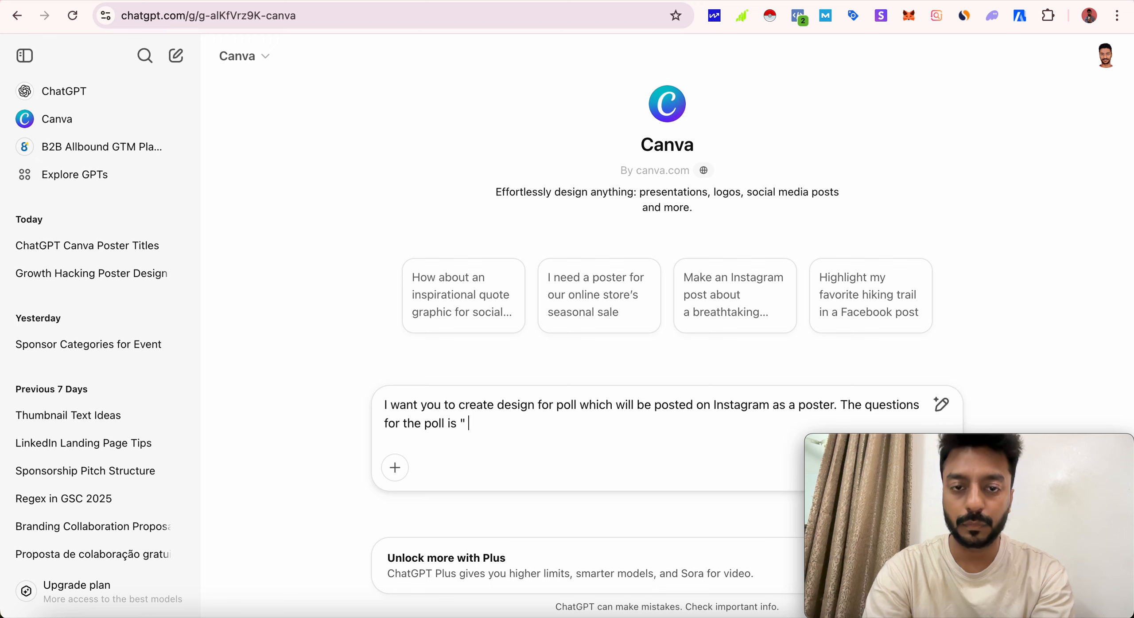
type(" is you")
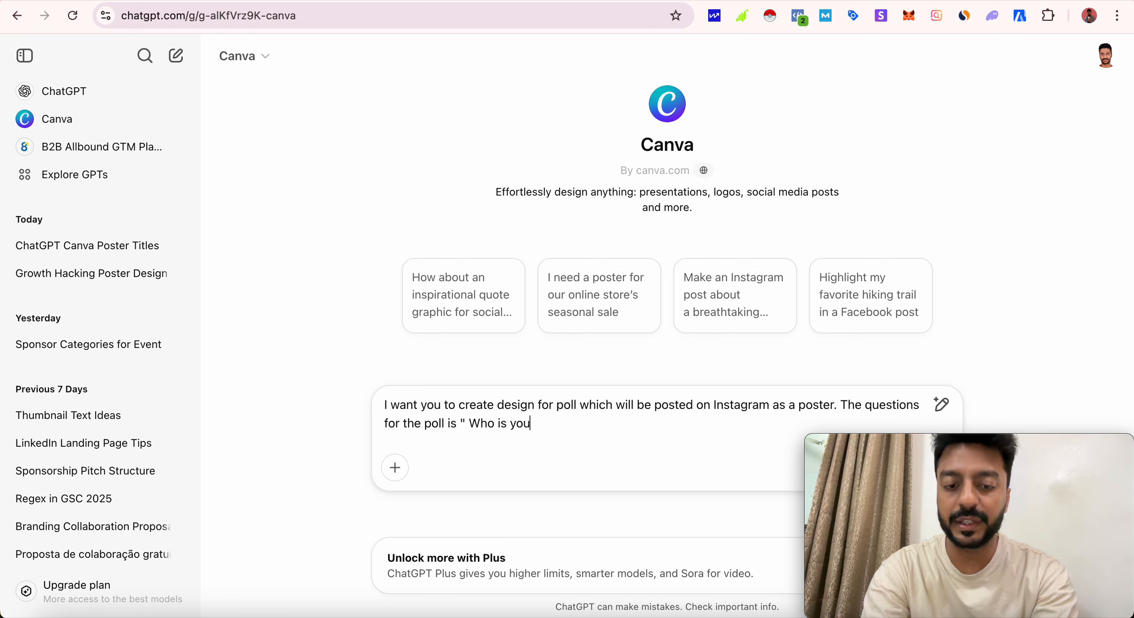
type("r favorite ")
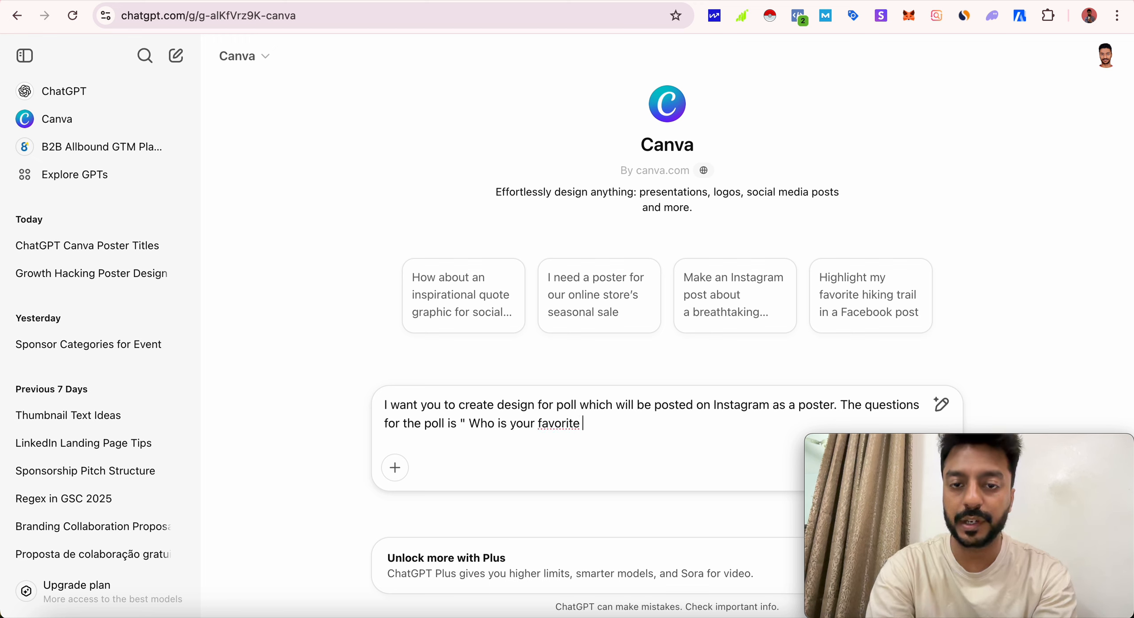
type("actress")
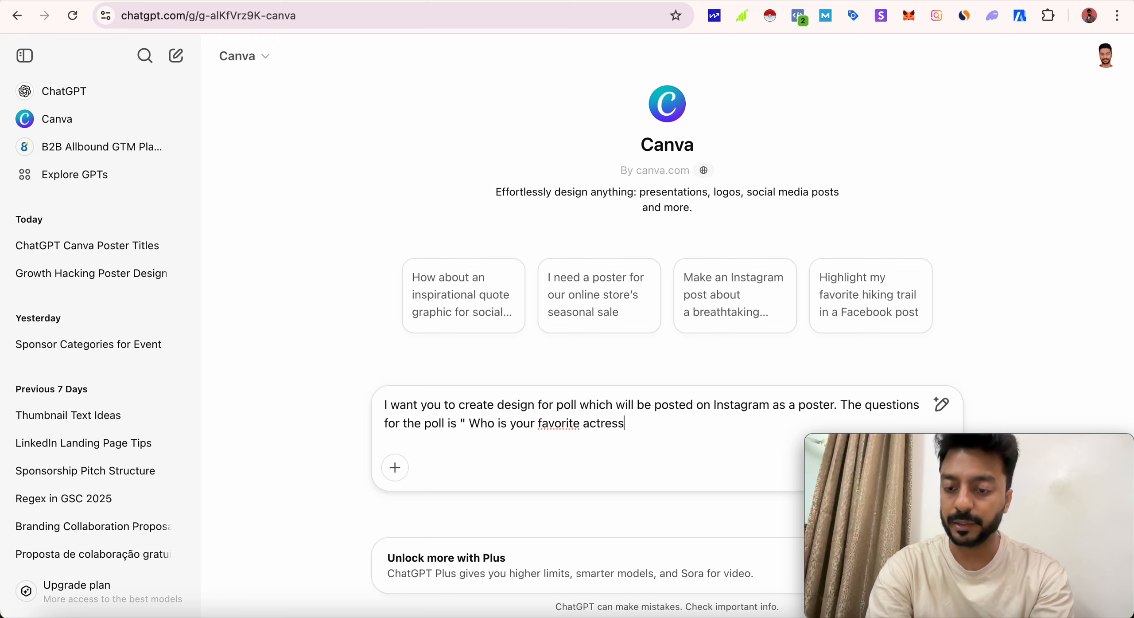
type("?\"")
- Add an "Options are" line below the question and list "Katrina Kaif" as option 1
key("shift+Return")
type("Options are")
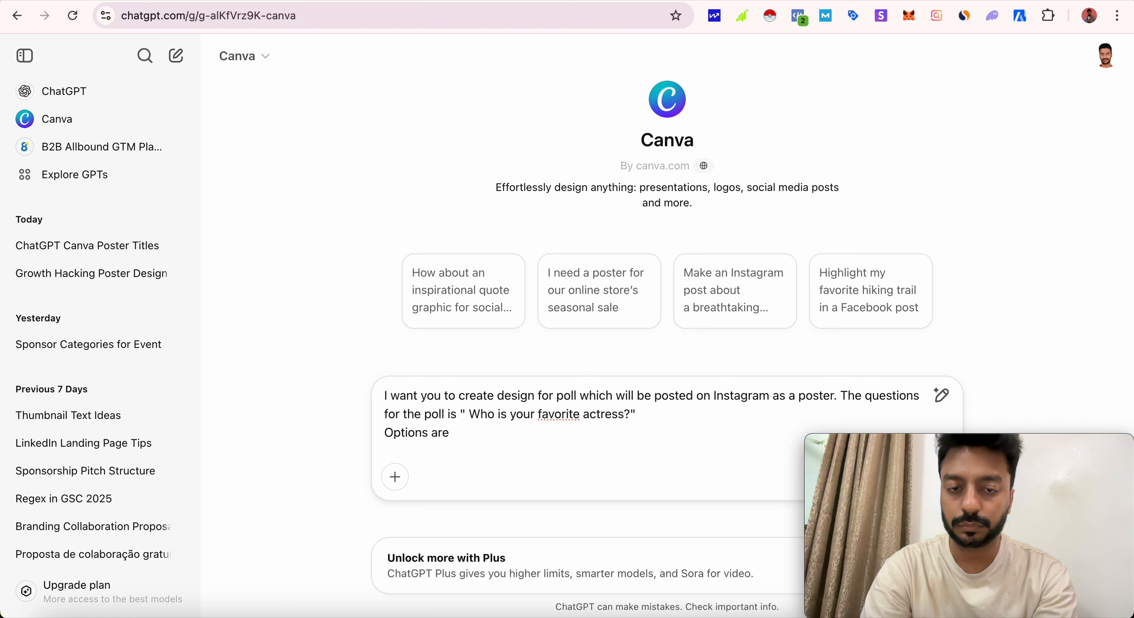
key("shift+Return")
type("1. Katrina K")
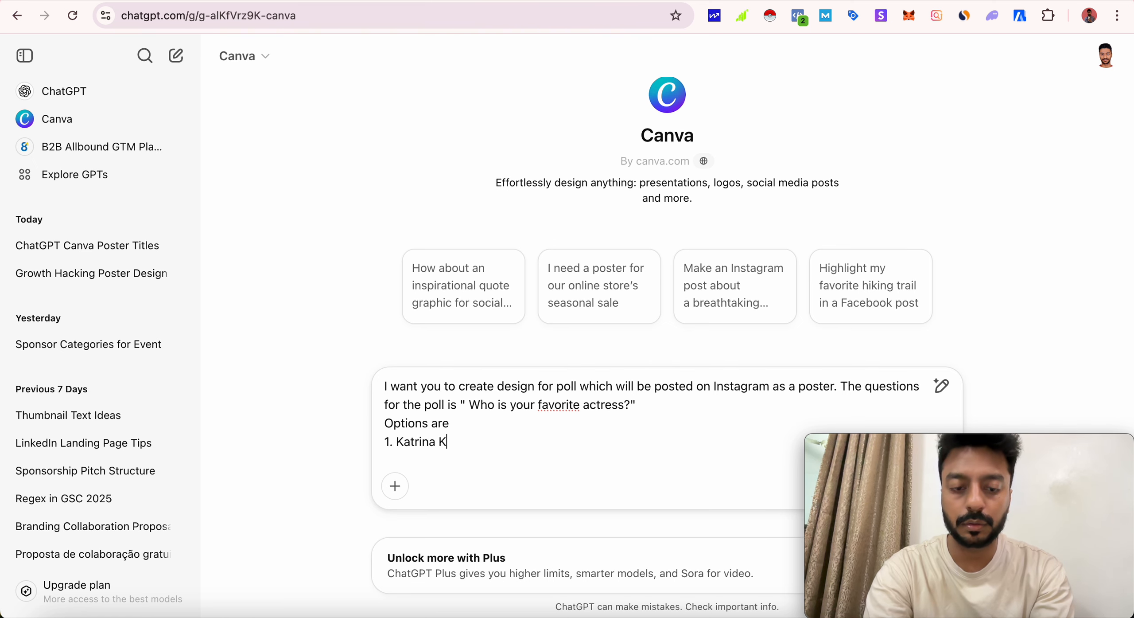
type("atif")
key("shift+Return")
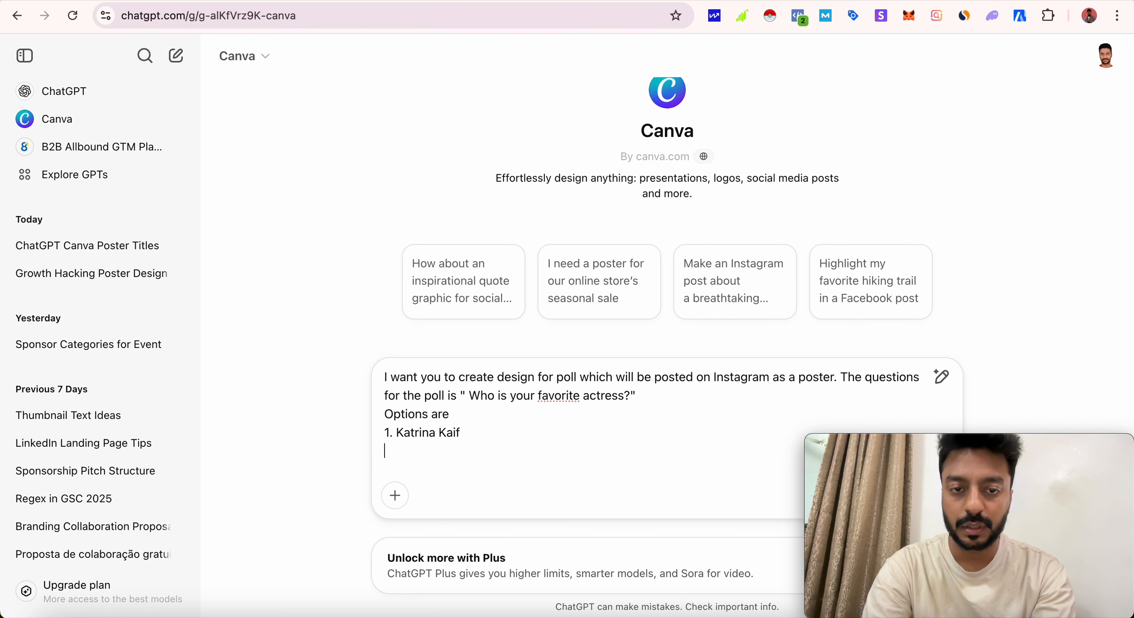
- Extend the options list in the prompt with "2. kareena kapoor" and "3. Madhuri Dixit" on separate lines
type("2. ")
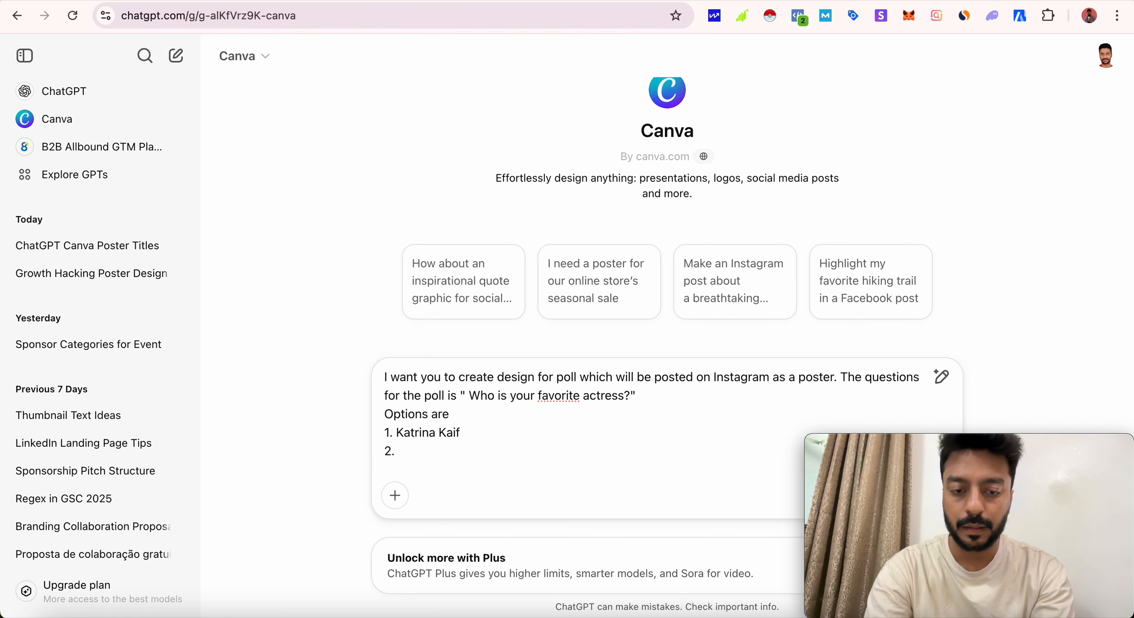
type("kareena kapoor")
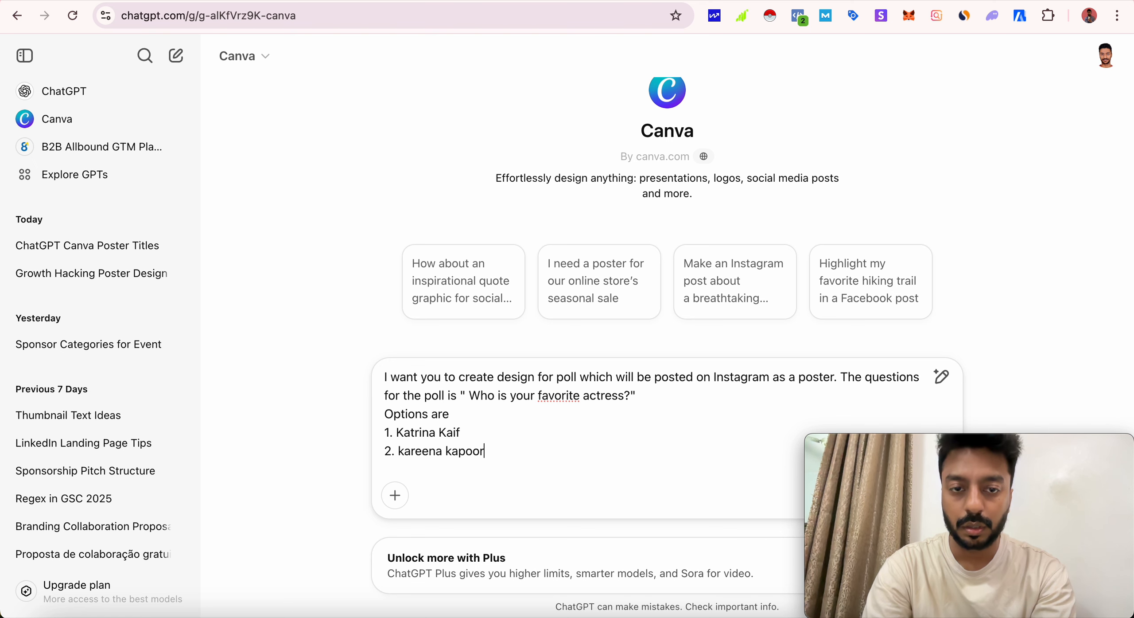
key("shift+Return")
type("3. Madhuri")
key("BackSpace")
type("Doi")
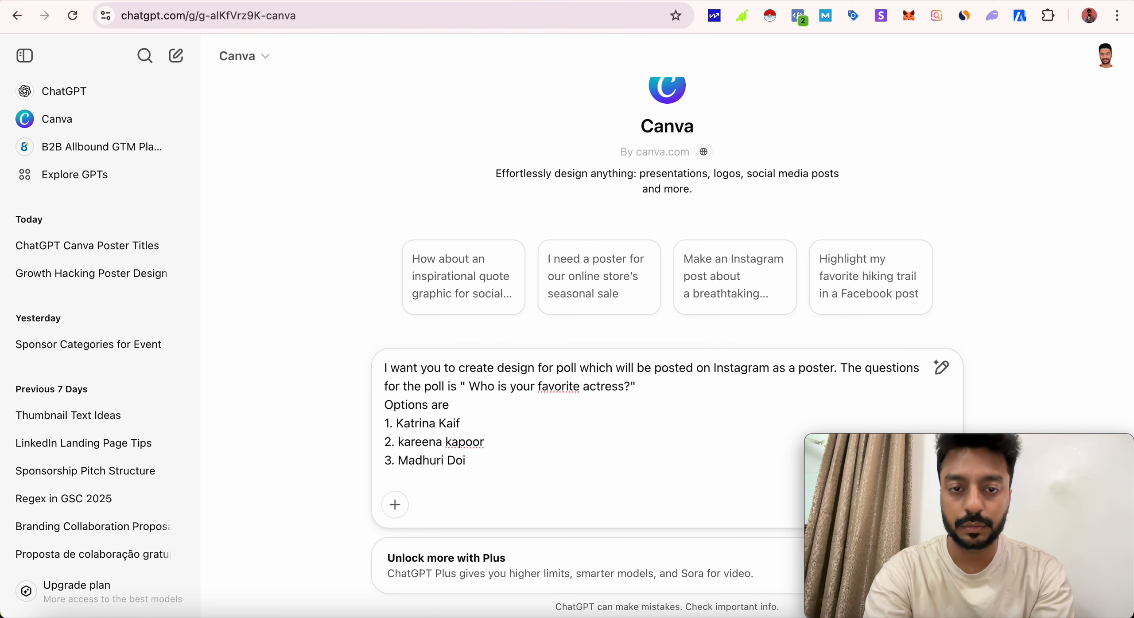
key("BackSpace")
key("BackSpace")
type("ixit")
key("shift+Return")
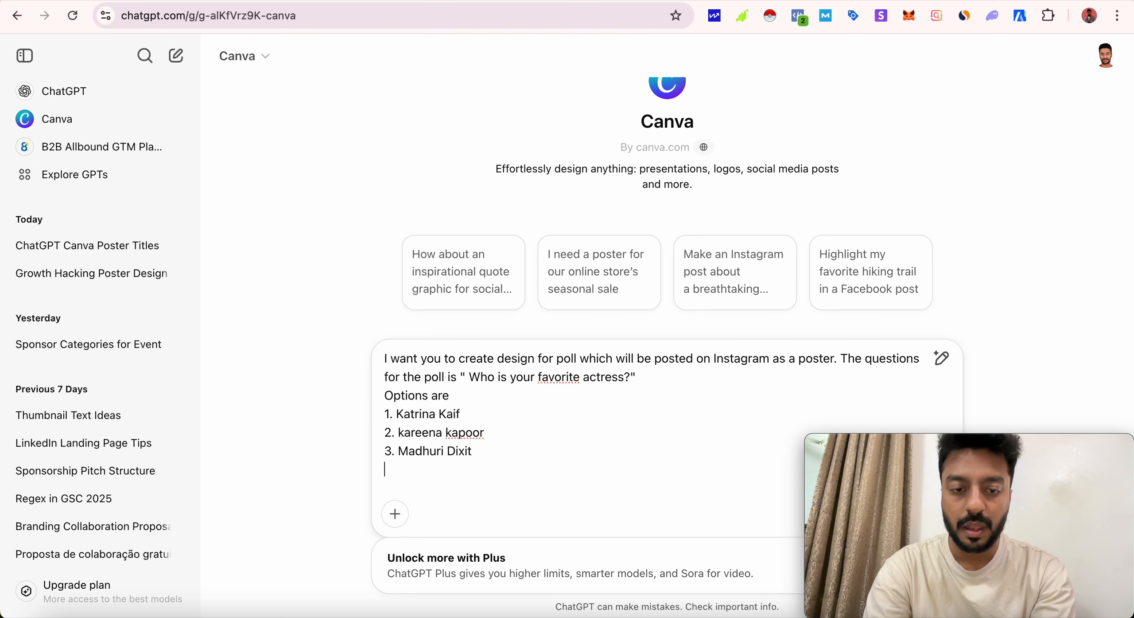
- Complete the prompt with "4. Sonakshi Sinha" and send it, allowing the GPT to talk to chatgpt-plugin.canva.com
type("4. So")
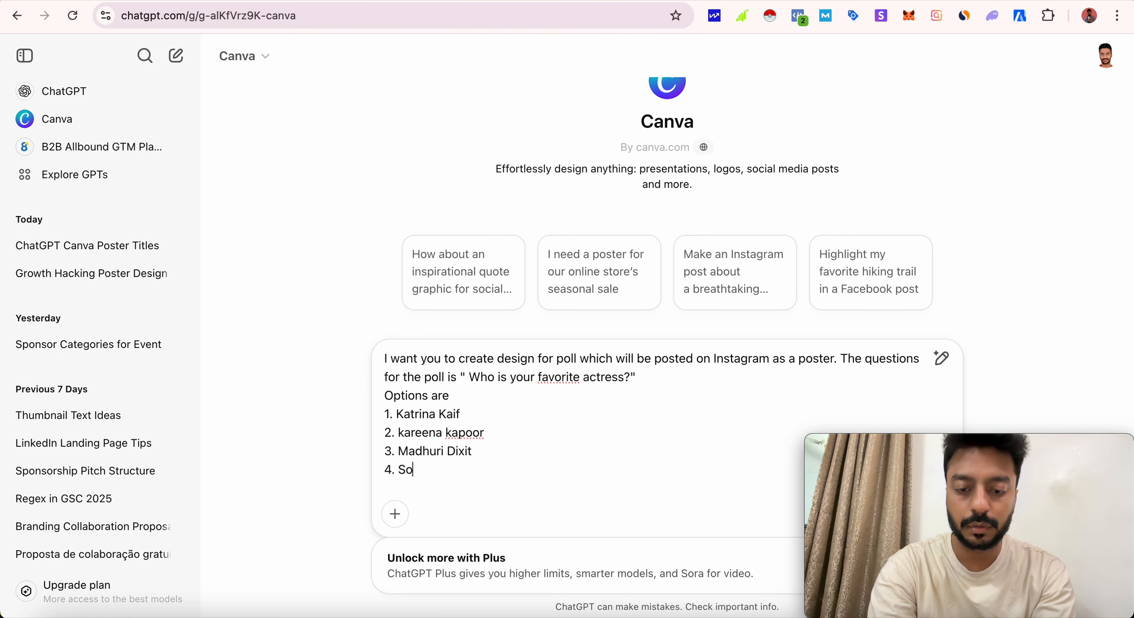
type("nakshi Sinha")
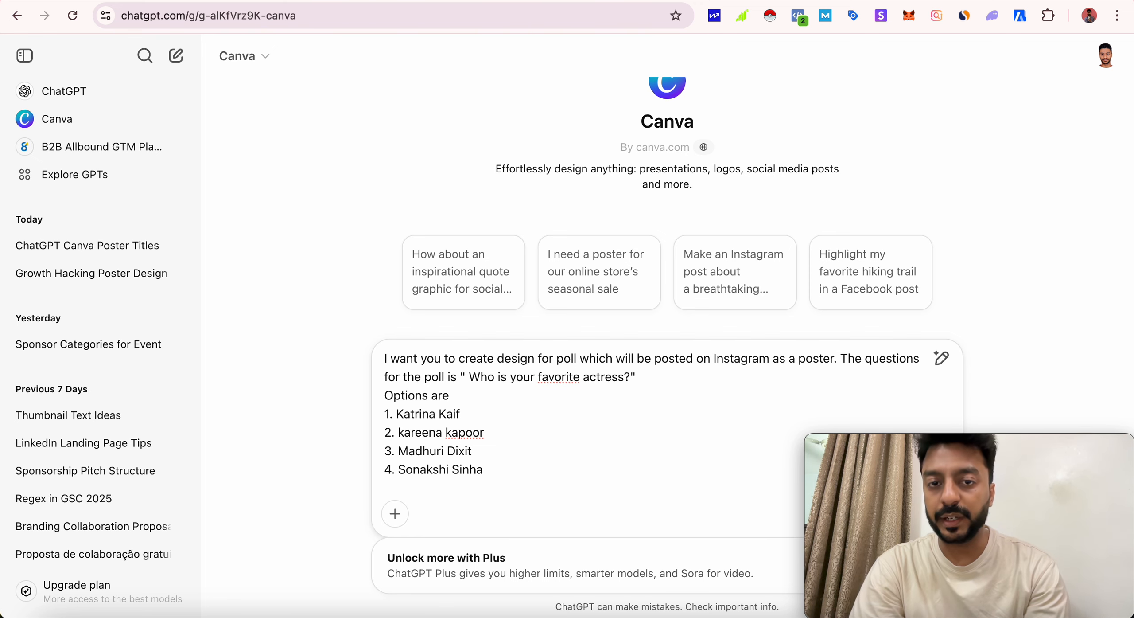
key("Return")
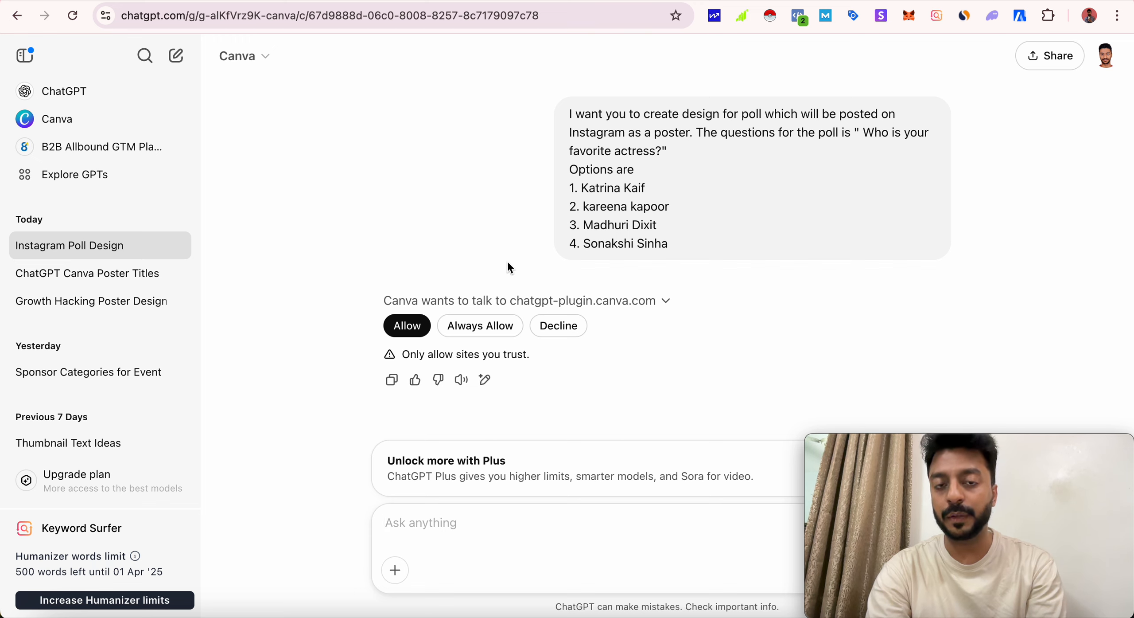
left_click(417, 335)
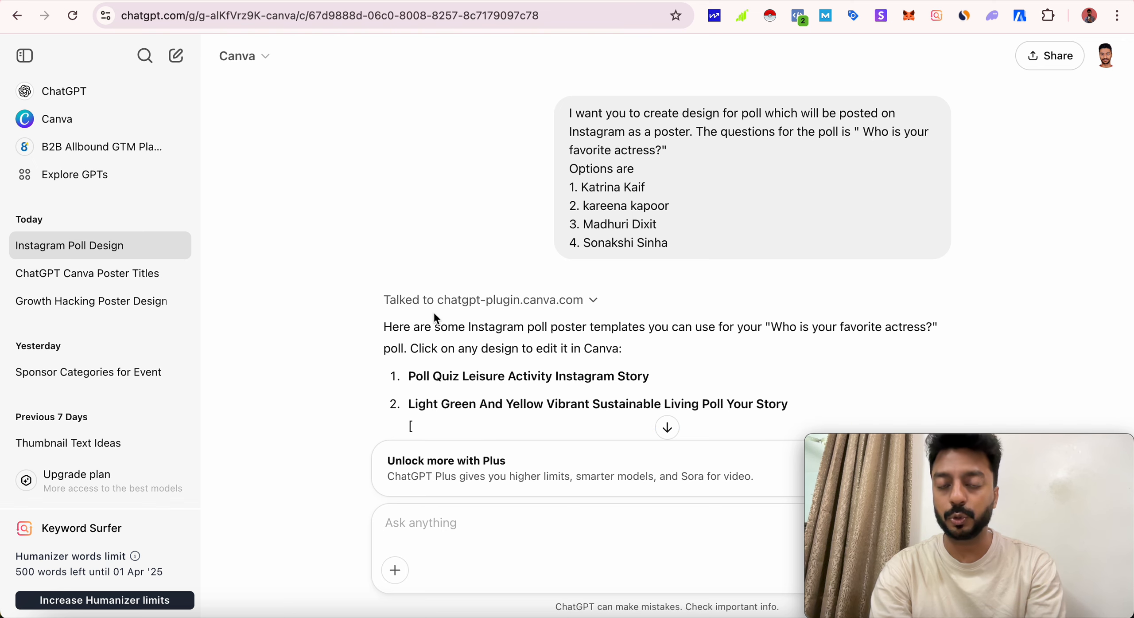
- Examine the suggested Instagram poll templates in the reply and compare their layouts
scroll(434, 313, "down", 5)
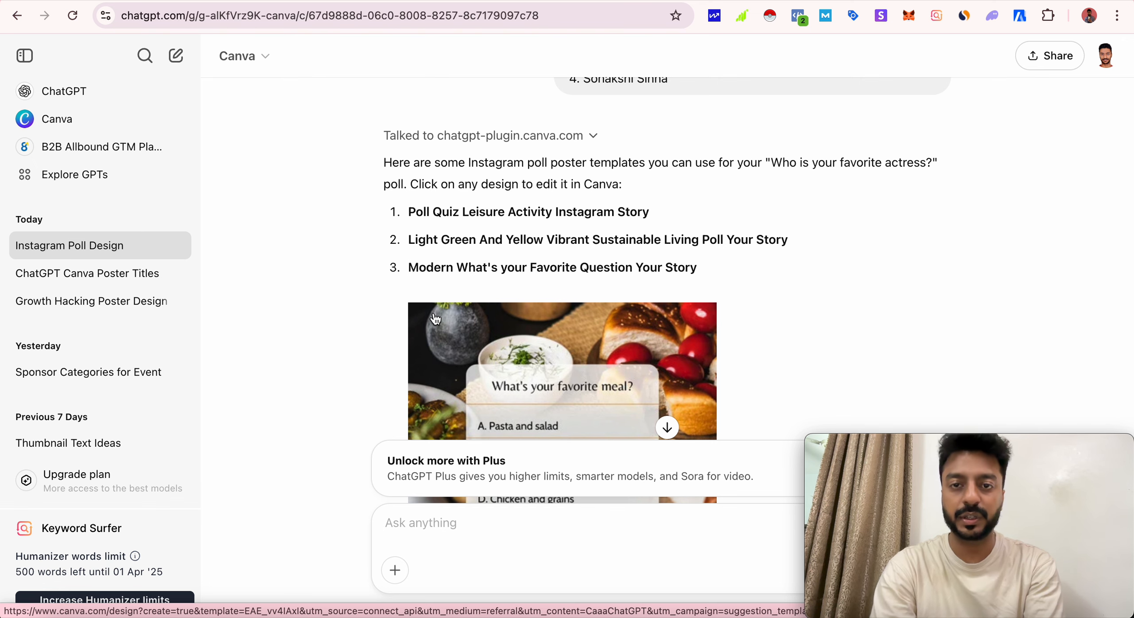
scroll(725, 259, "down", 3)
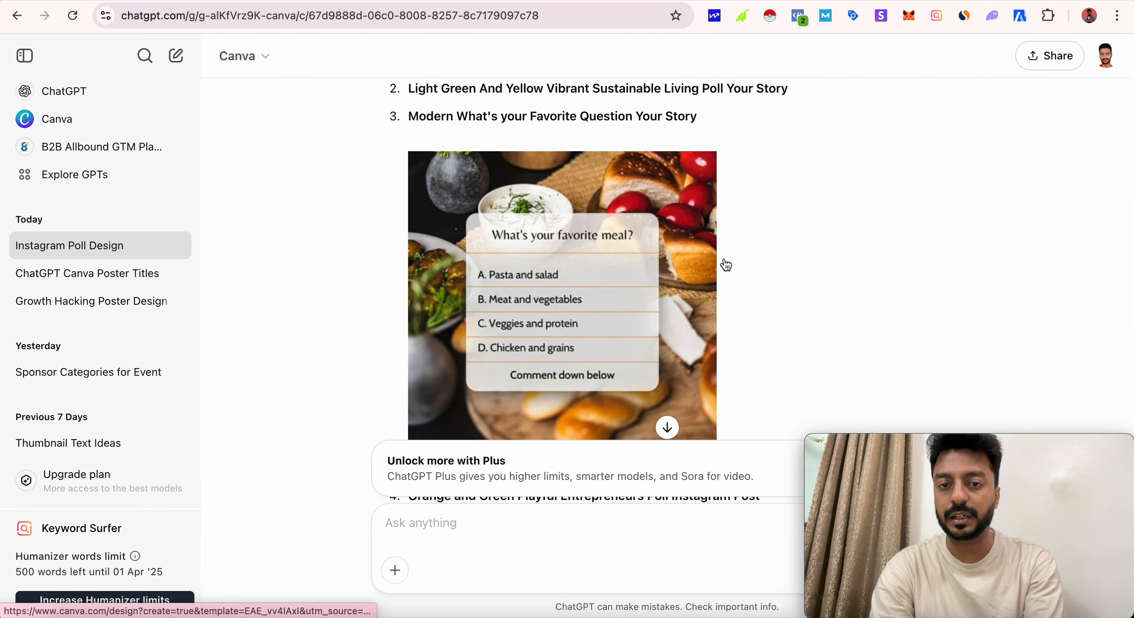
scroll(725, 264, "down", 2)
scroll(725, 264, "up", 2)
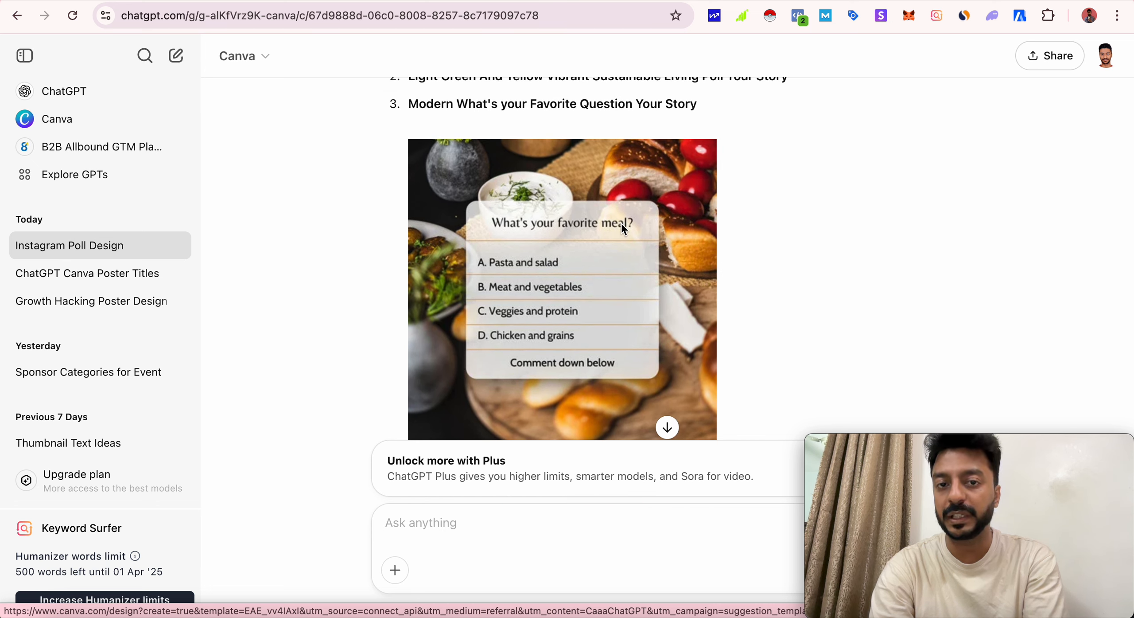
scroll(518, 294, "up", 8)
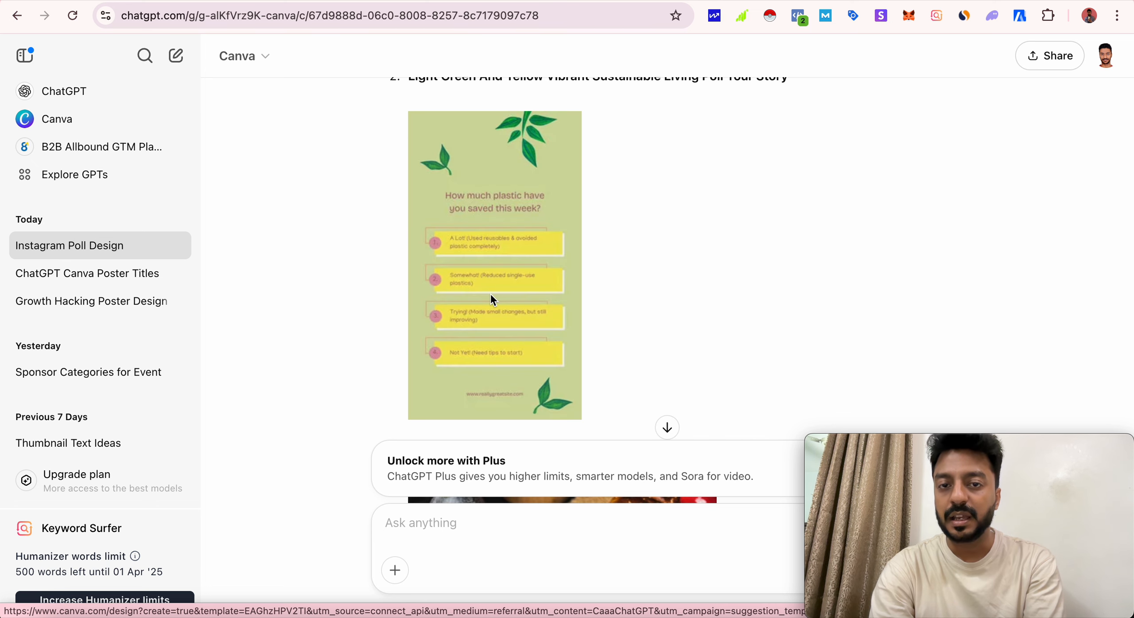
scroll(592, 292, "up", 1)
scroll(594, 298, "up", 10)
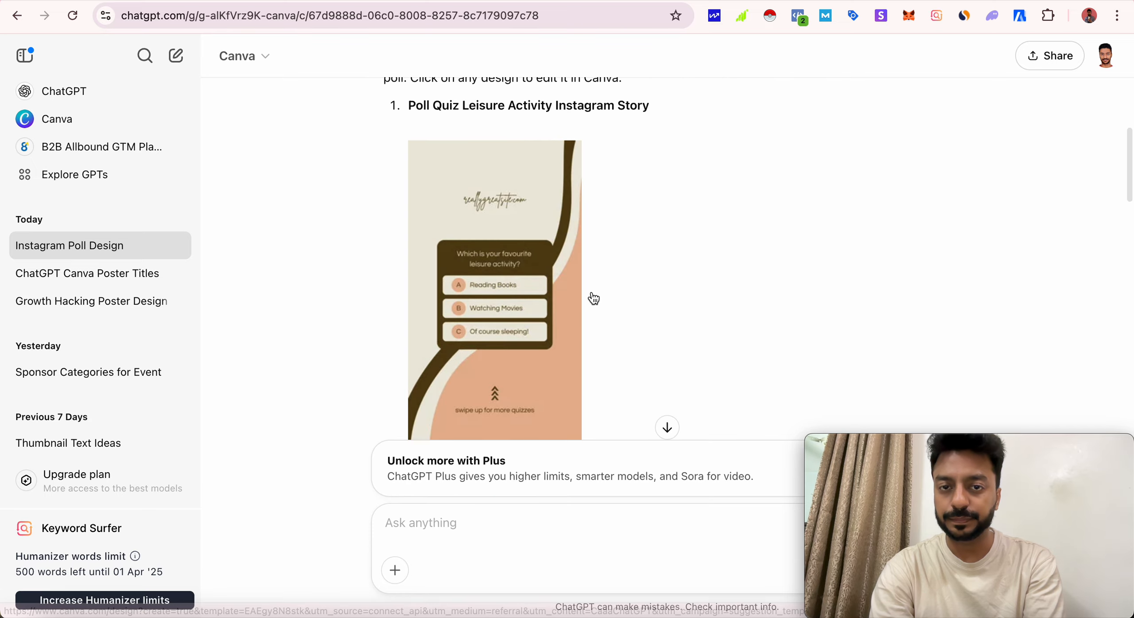
scroll(594, 298, "down", 12)
scroll(594, 298, "down", 15)
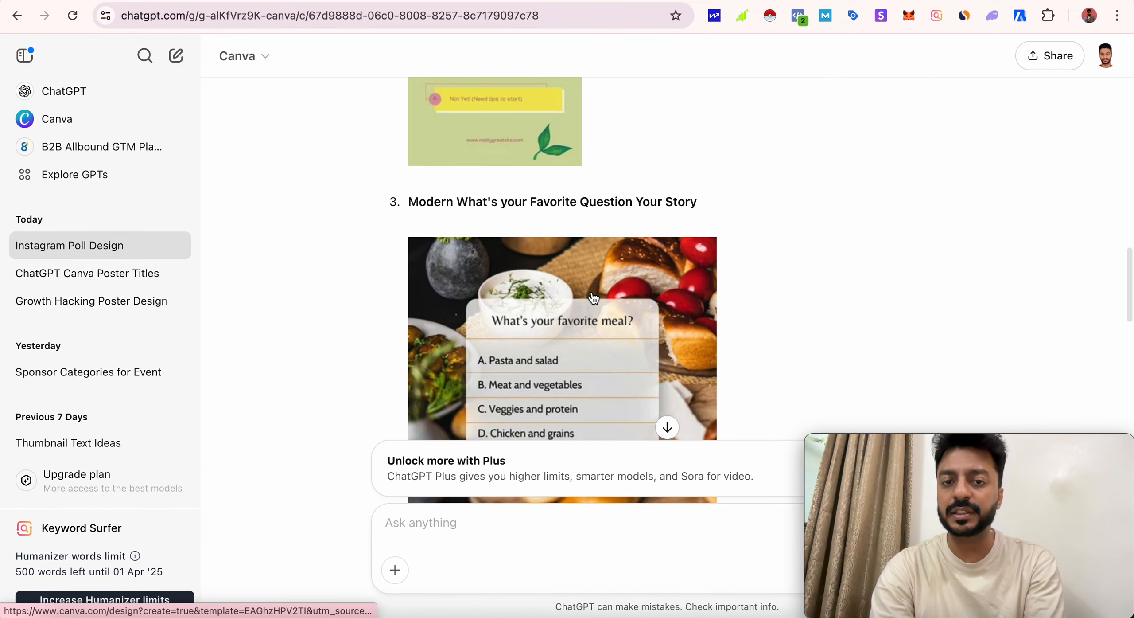
scroll(593, 297, "down", 12)
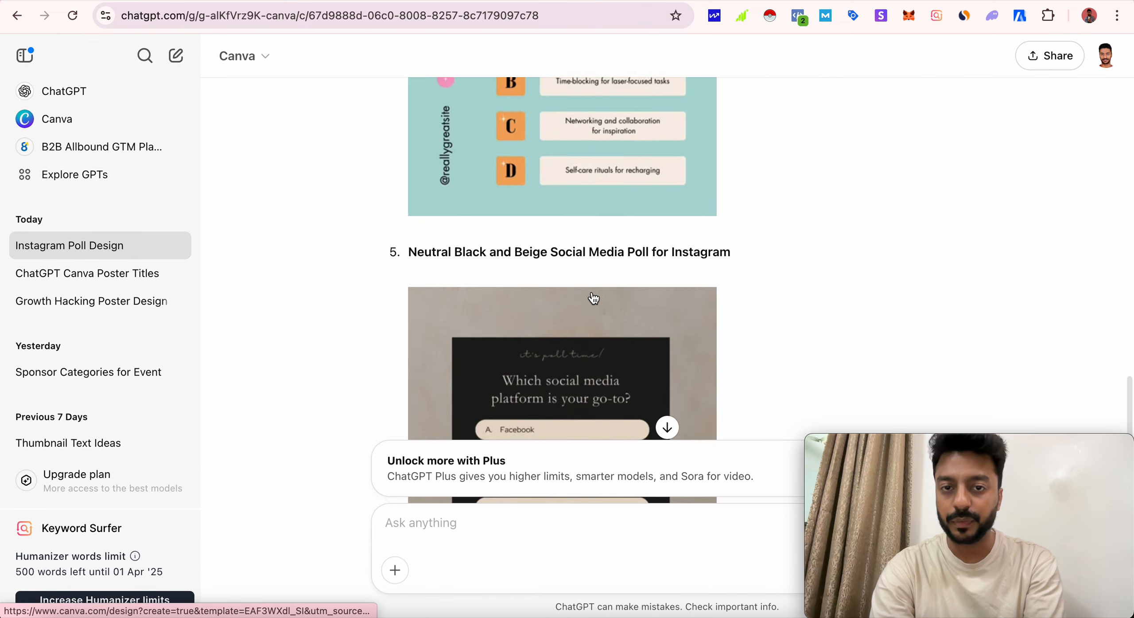
scroll(594, 298, "up", 5)
scroll(593, 298, "up", 15)
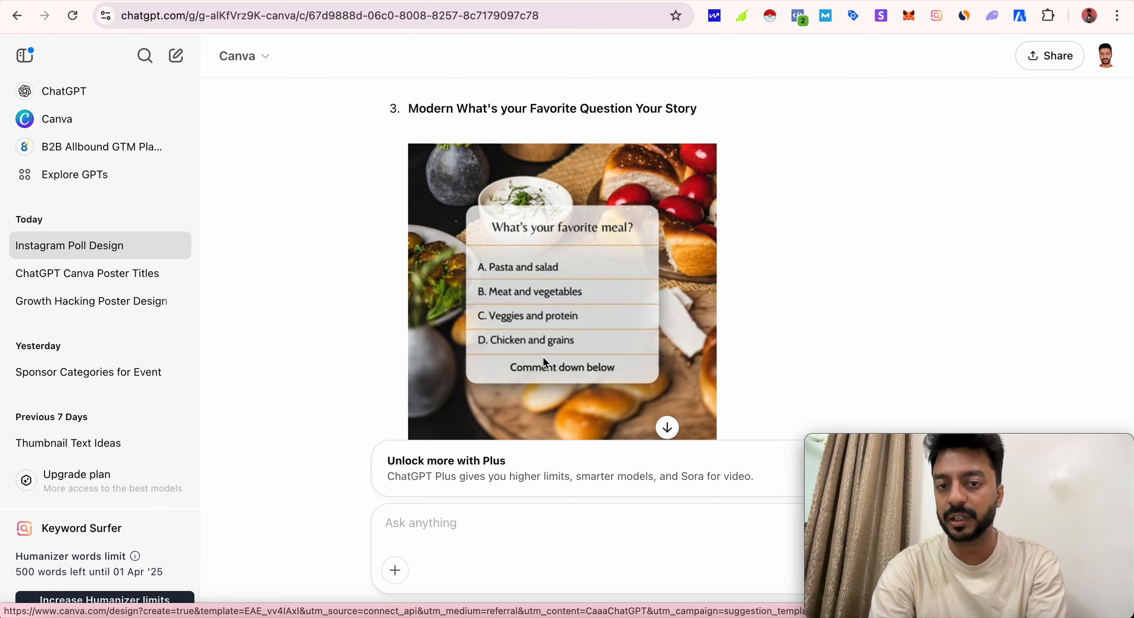
- Open the "Modern What's your Favorite Question Your Story" template in Canva, view it and return to the ChatGPT chat
scroll(555, 300, "up", 2)
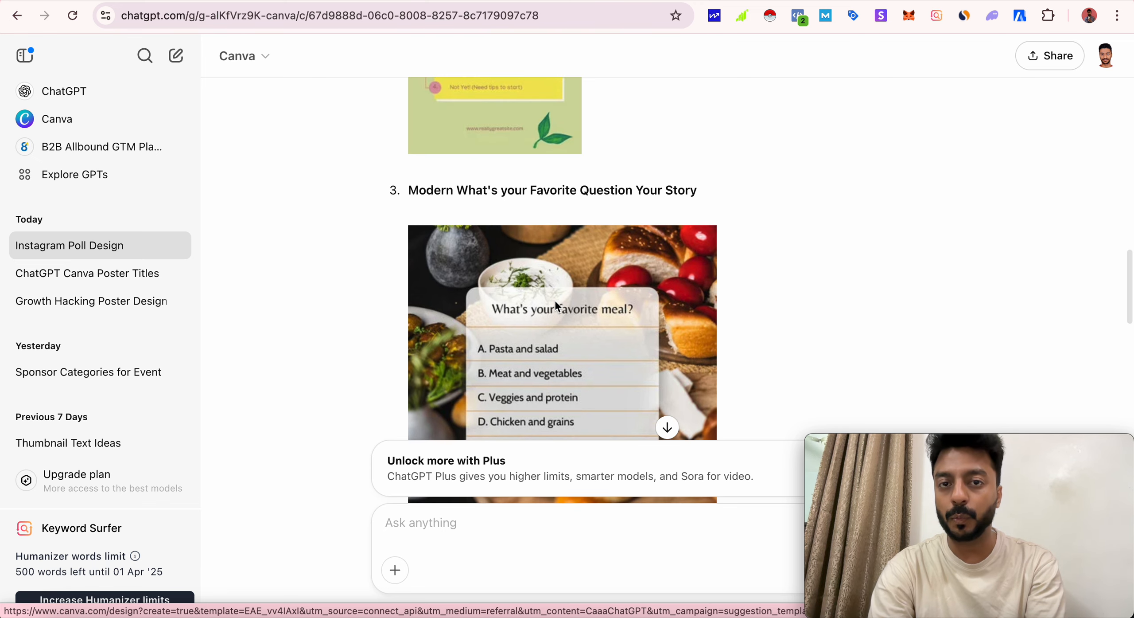
scroll(555, 299, "down", 3)
left_click(561, 239)
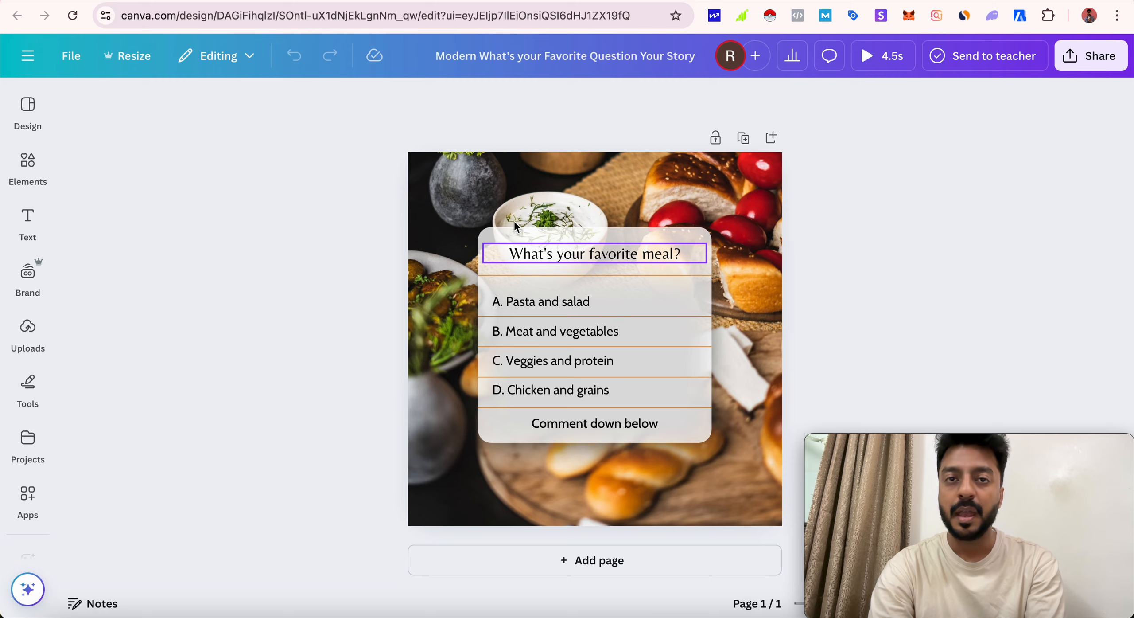
left_click(576, 1)
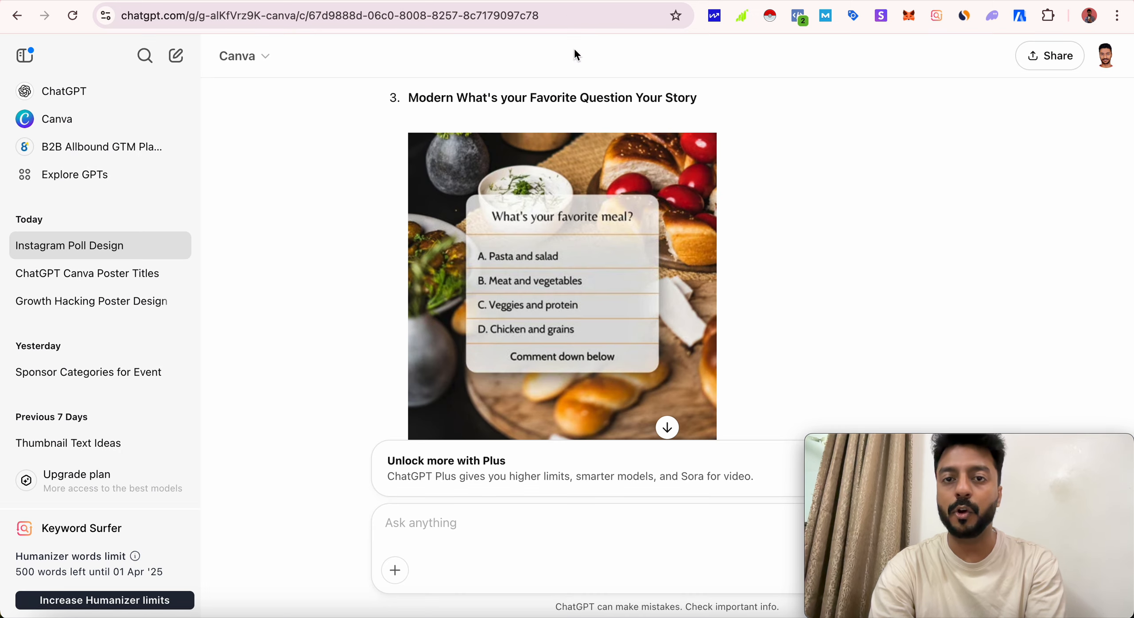
- Compare the sent poll prompt with the suggested templates through to the end of the reply
scroll(653, 246, "up", 15)
scroll(656, 252, "up", 5)
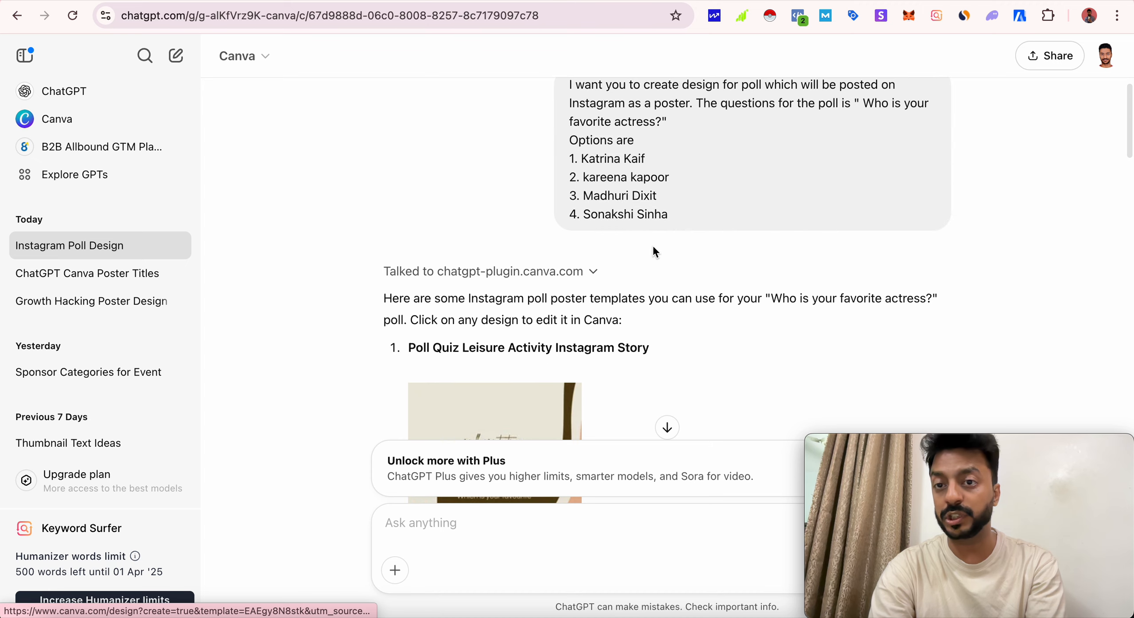
scroll(759, 206, "up", 1)
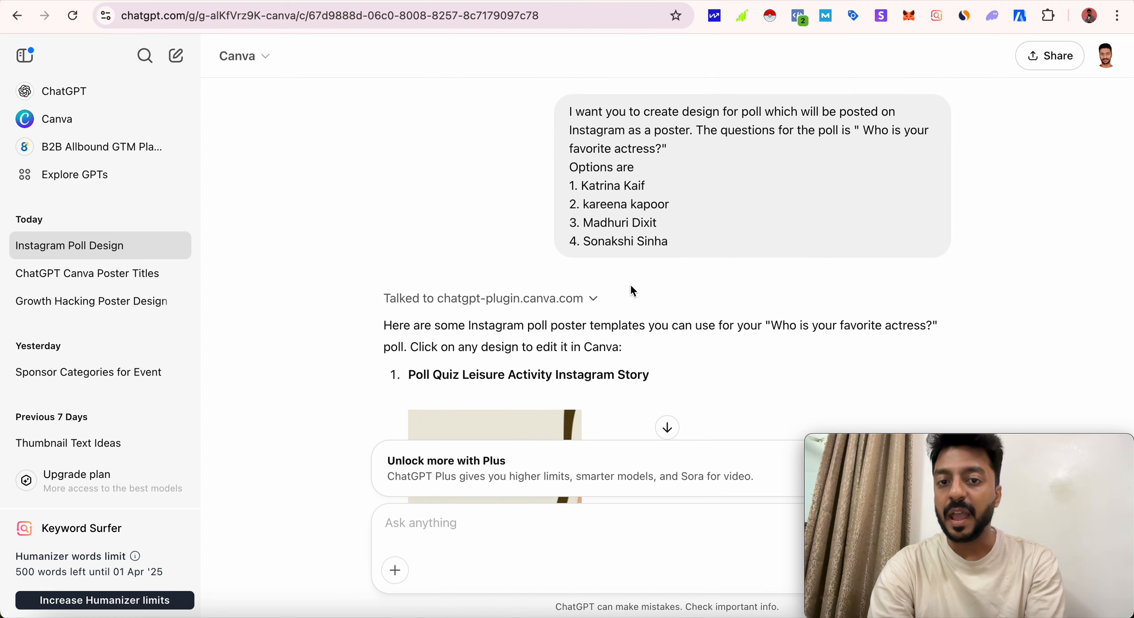
scroll(630, 284, "down", 10)
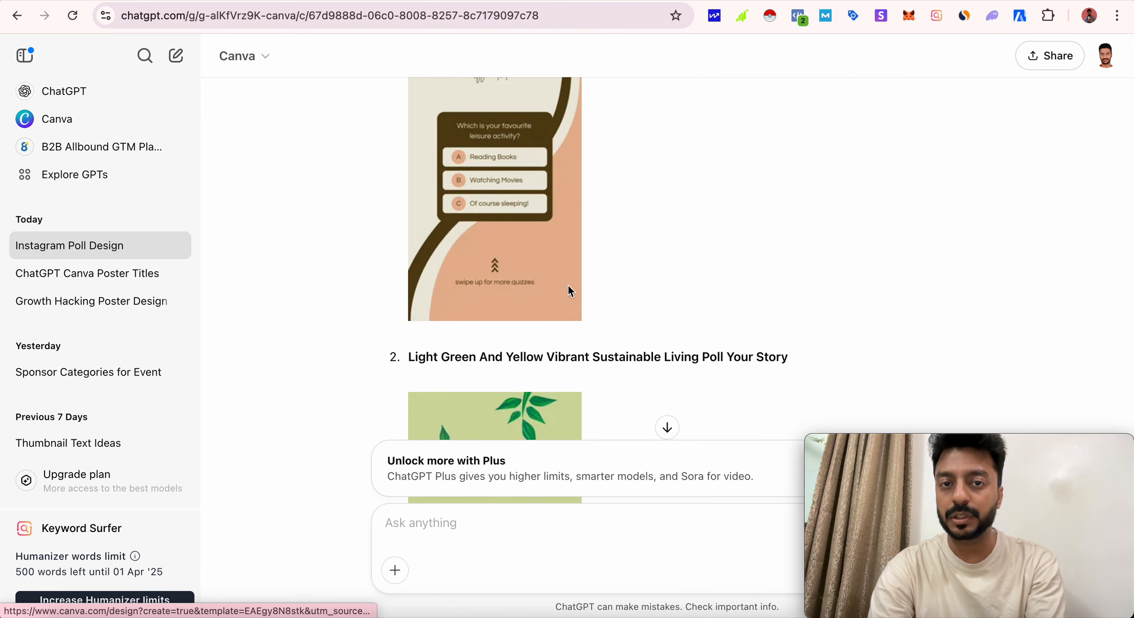
scroll(638, 277, "down", 15)
scroll(639, 279, "down", 15)
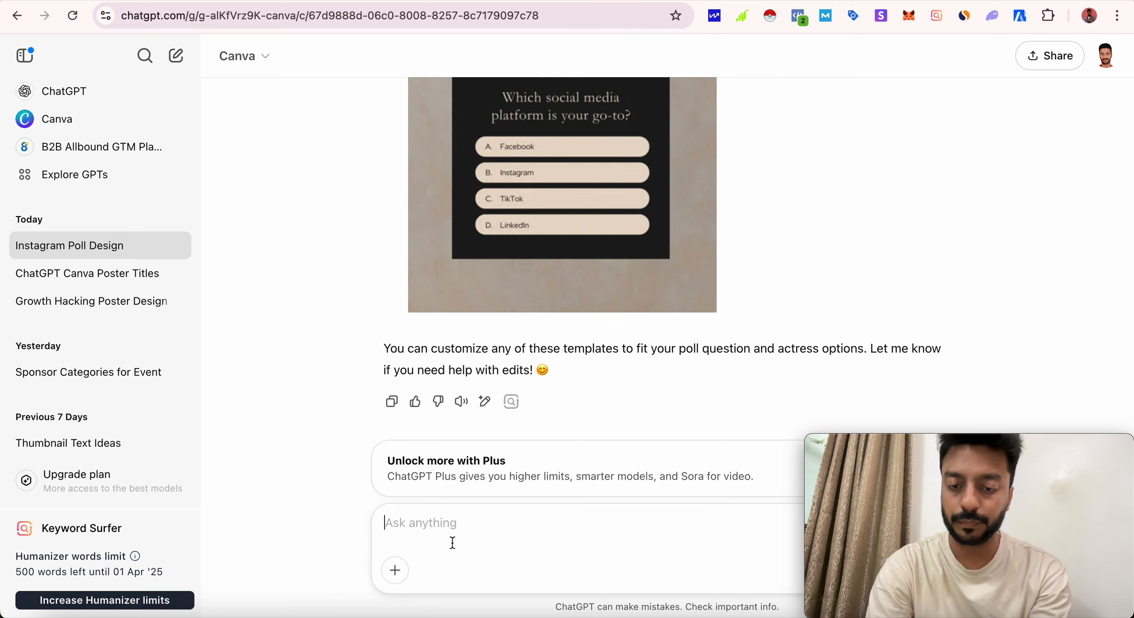
- Send the follow-up "Suggest me designs for the actress because my question is about bollywood actress" and allow the Canva connection
type("Suggest")
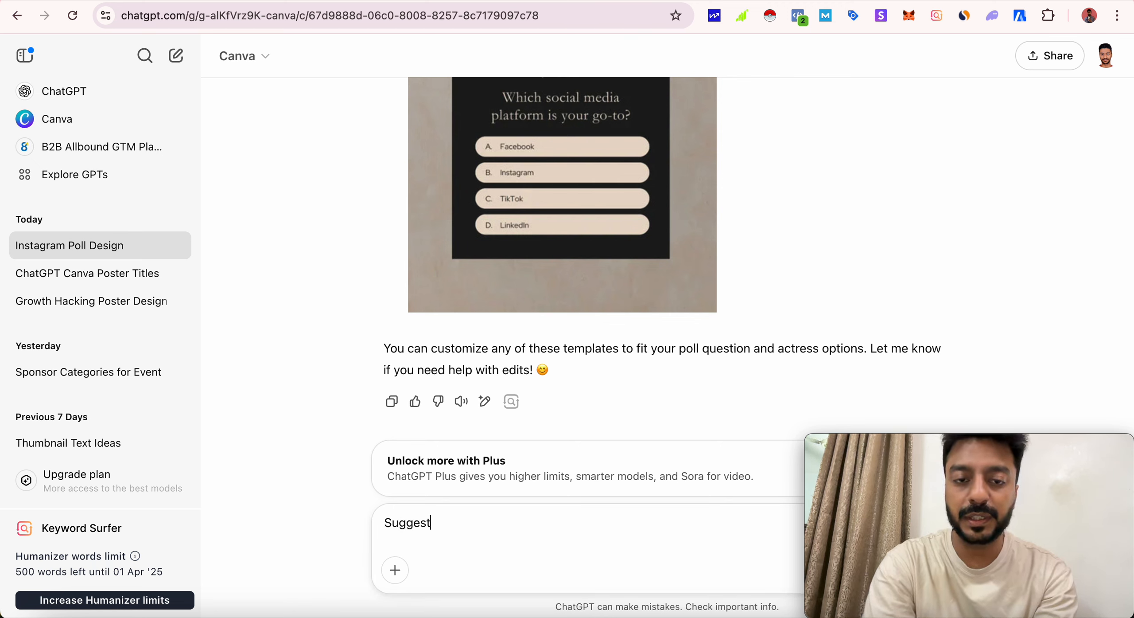
type(" me designs fo")
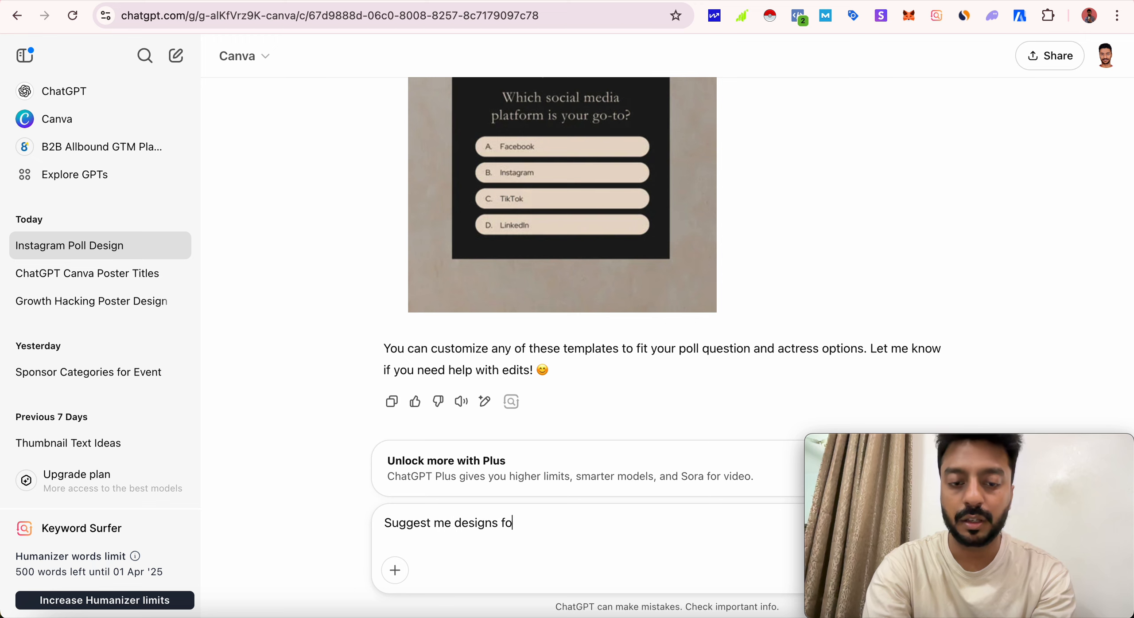
type("r the ac")
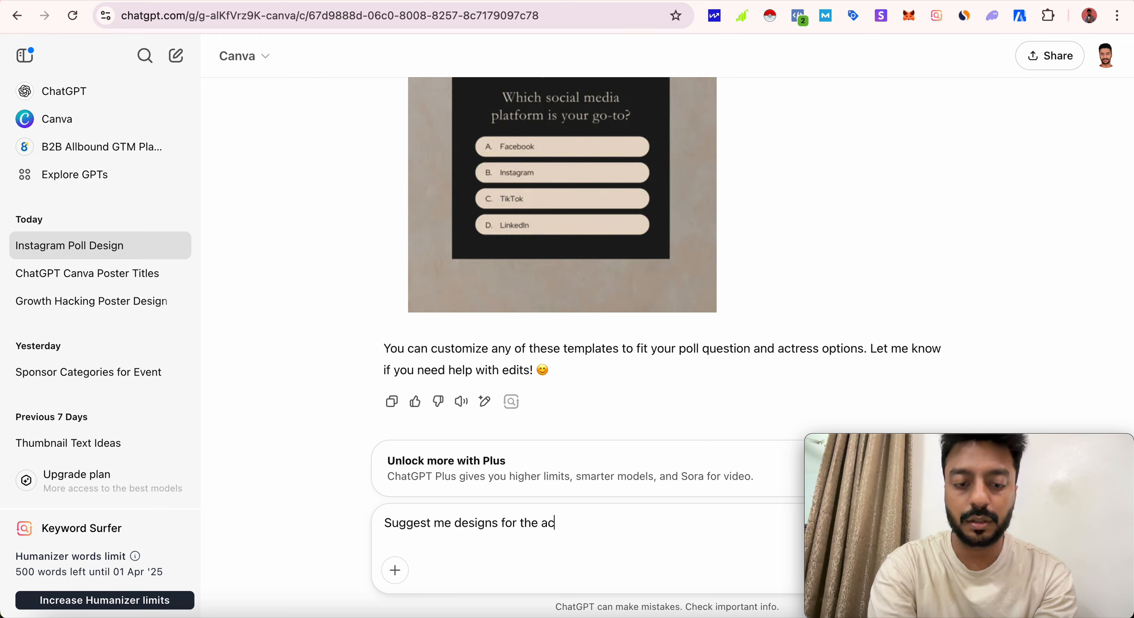
type("tress b")
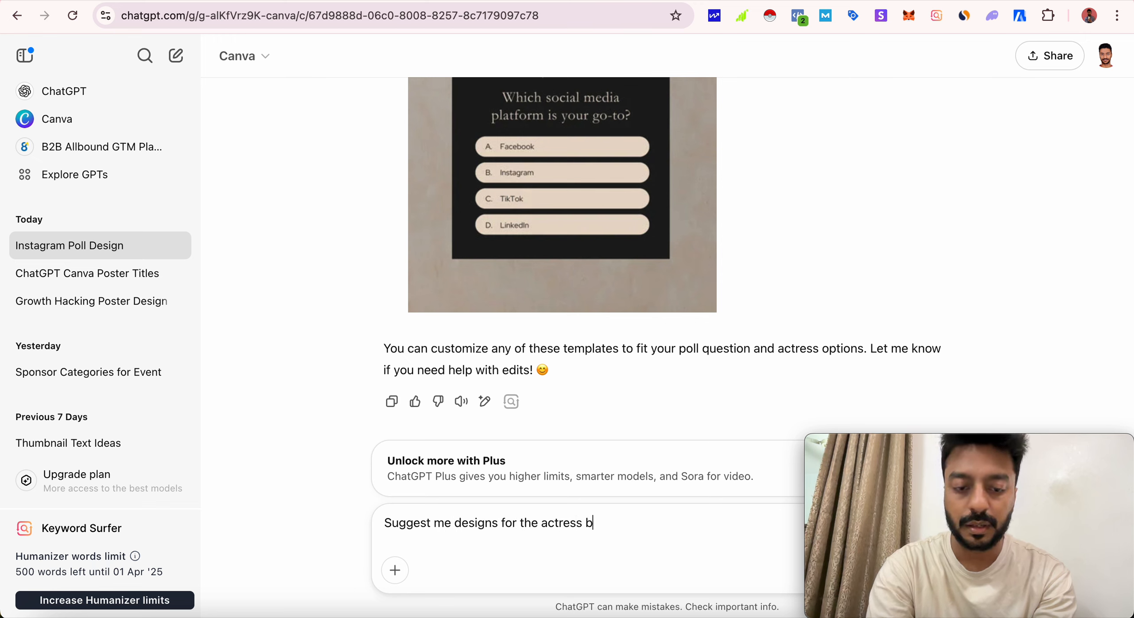
type("ecause my que")
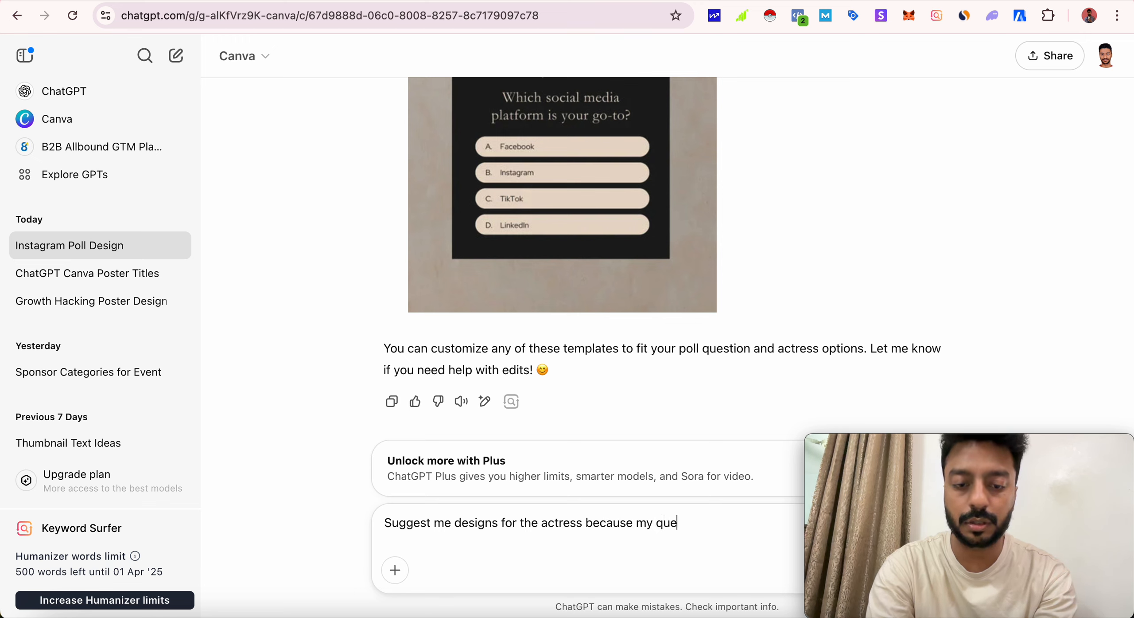
type("stion is ")
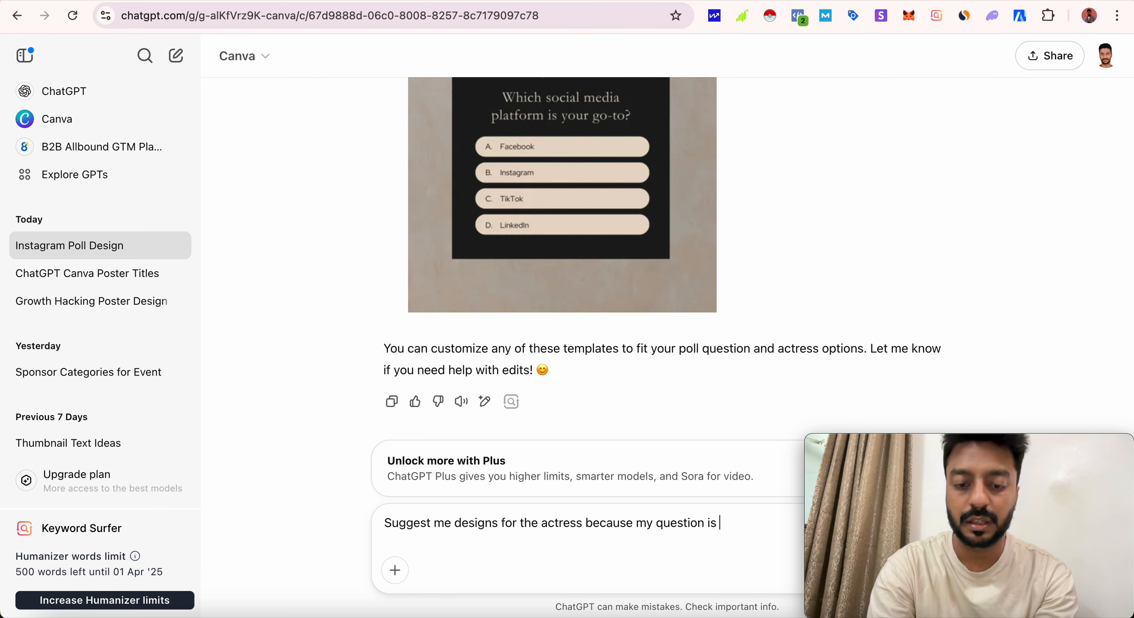
type("about bollywoo")
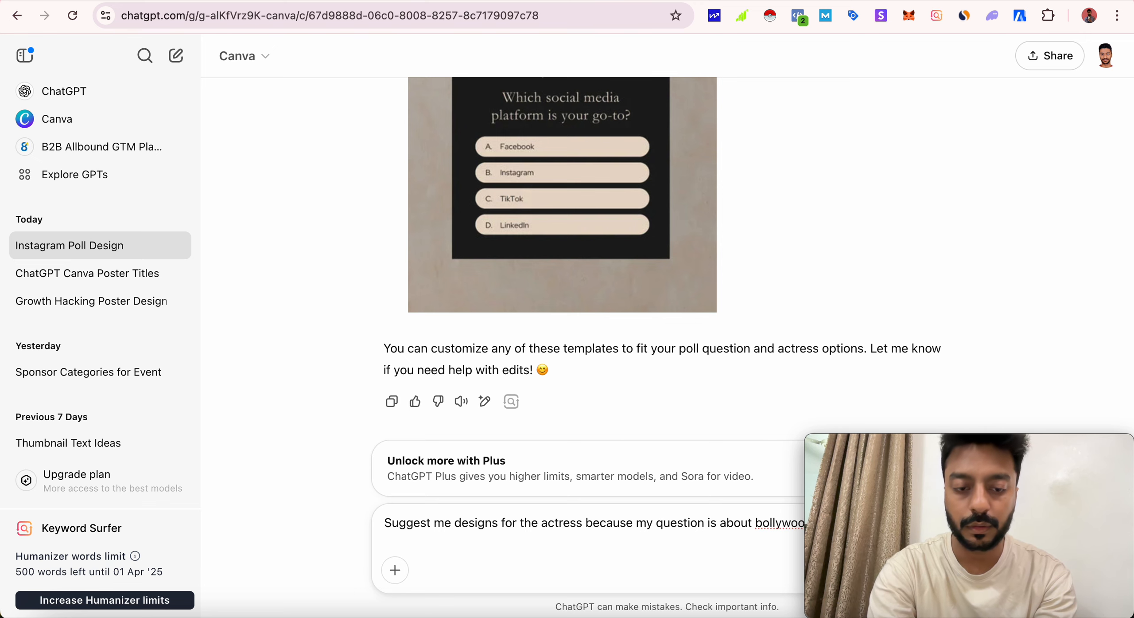
type("d actress")
key("Return")
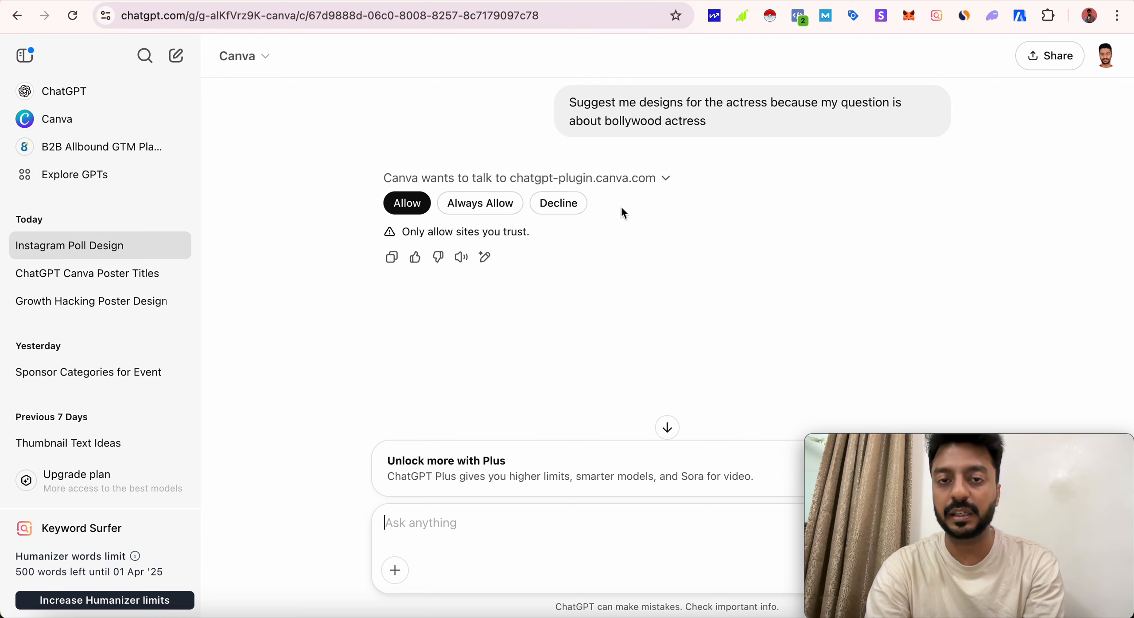
left_click(399, 207)
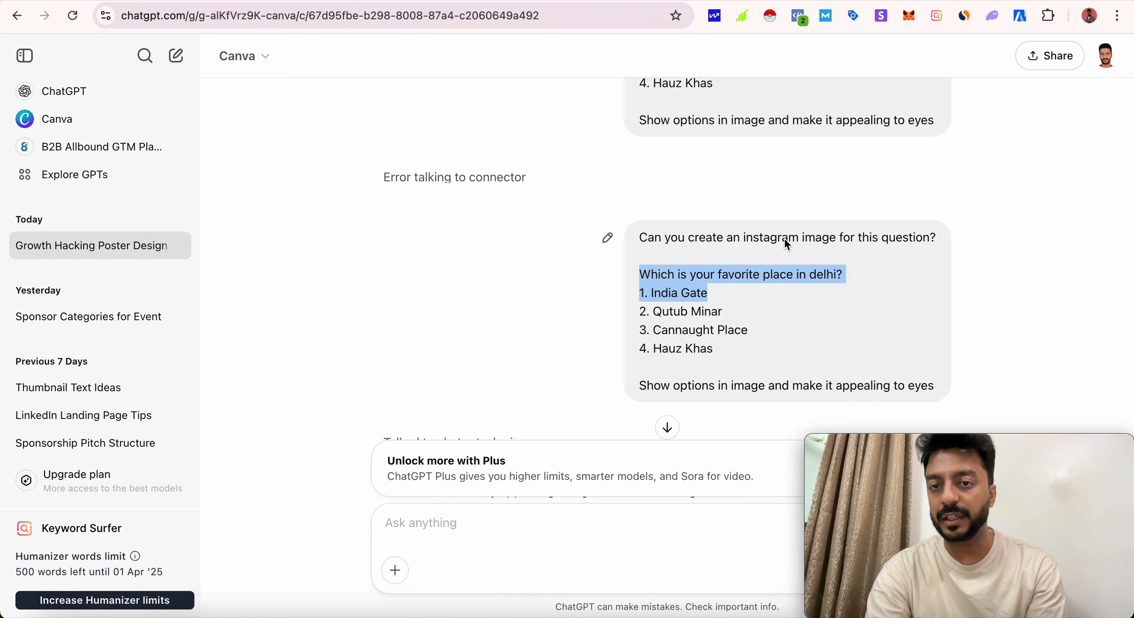
- Review the poll designs suggested for the favorite place in Delhi question and choose the Option 1 "Which One Do You Prefer?" template
scroll(730, 302, "down", 12)
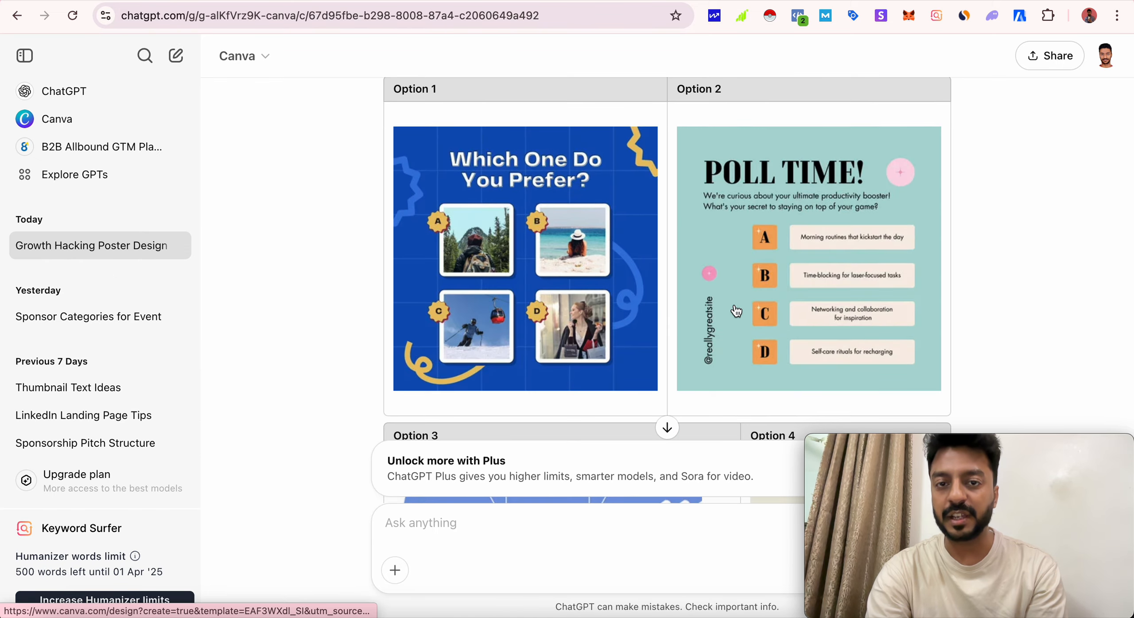
scroll(736, 311, "down", 8)
scroll(736, 310, "up", 12)
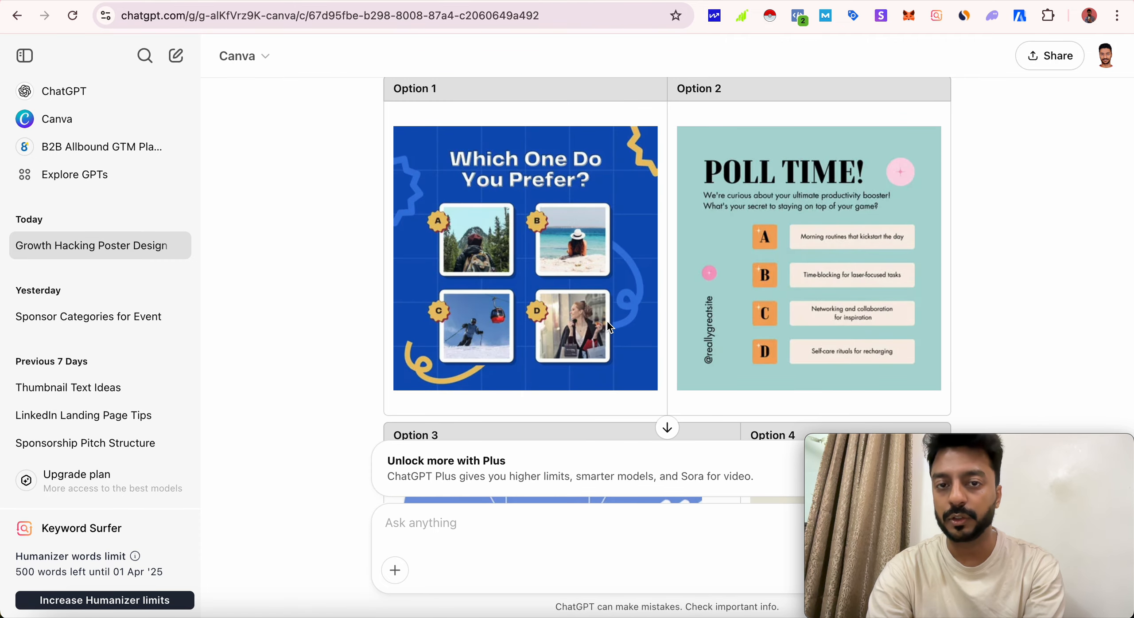
left_click(508, 280)
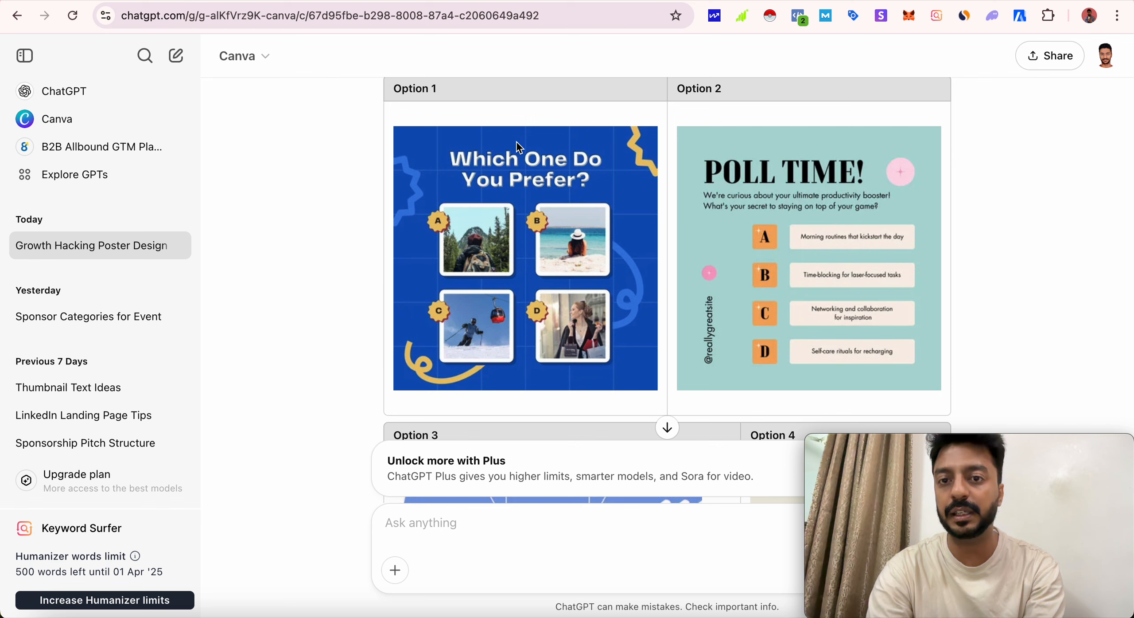
- Reload the Instagram Poll Design chat and check the latest reply to the Bollywood actress design request
scroll(541, 245, "up", 3)
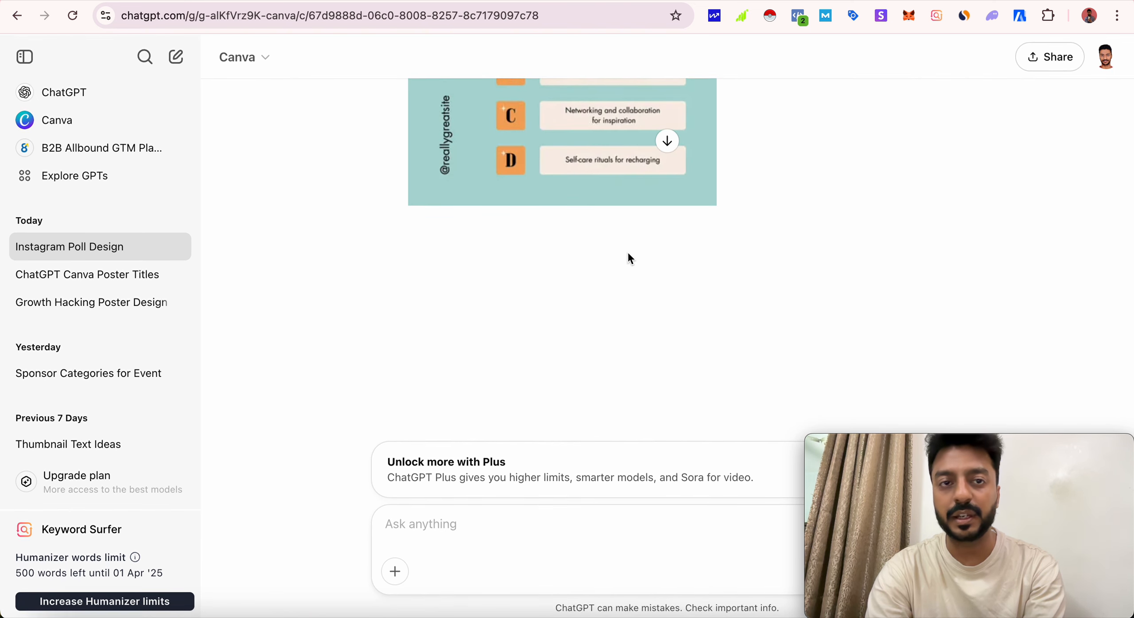
left_click(72, 15)
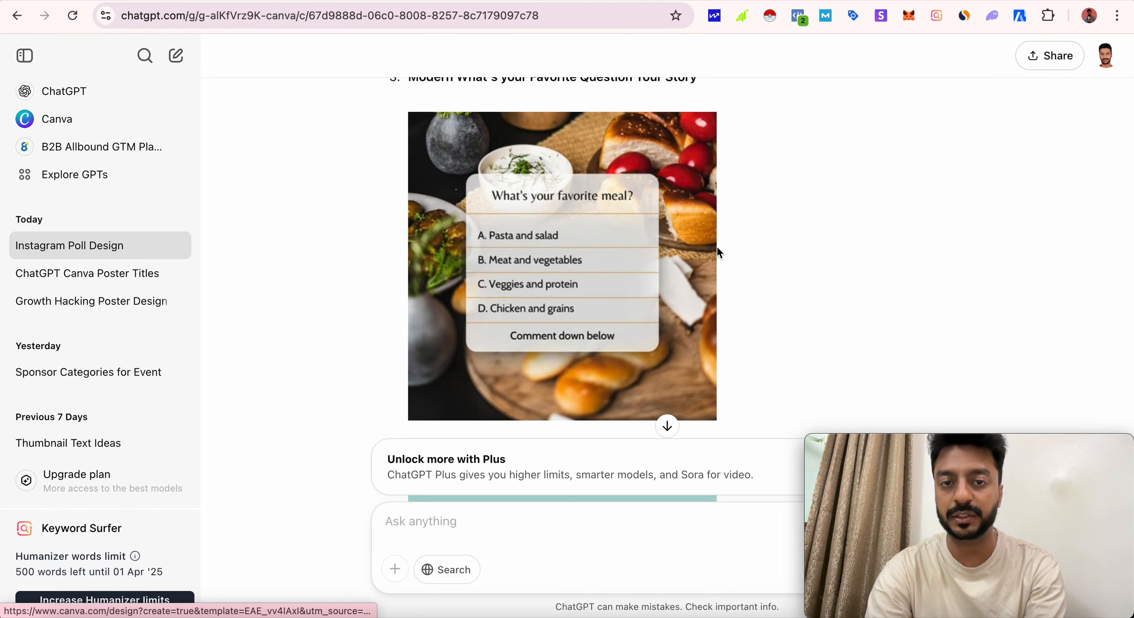
scroll(717, 246, "down", 15)
scroll(717, 247, "down", 2)
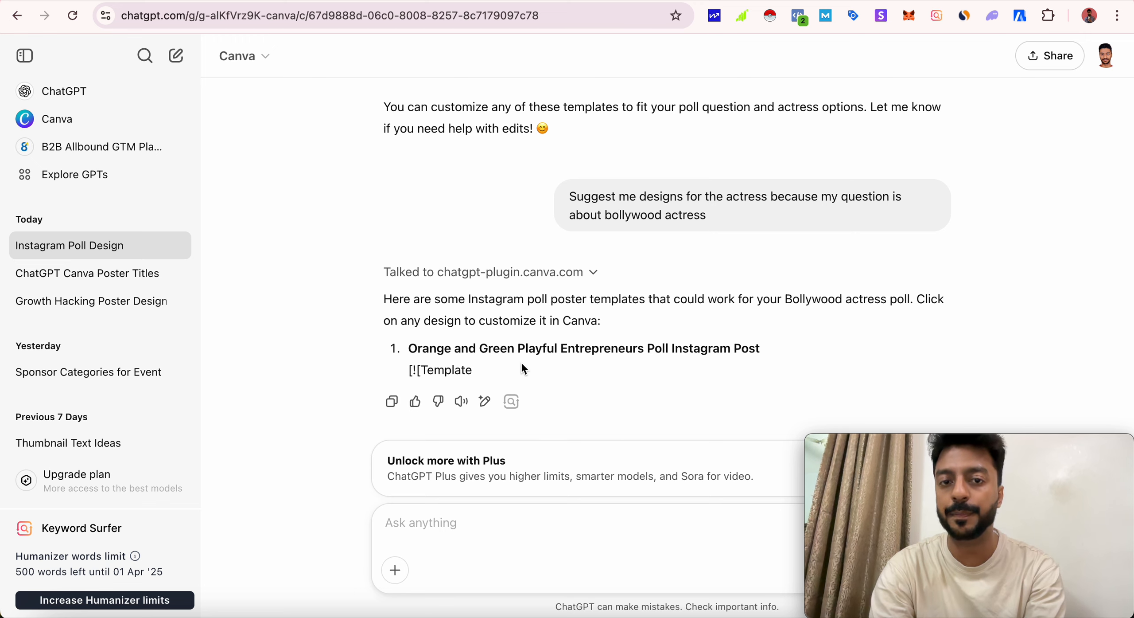
left_click(74, 20)
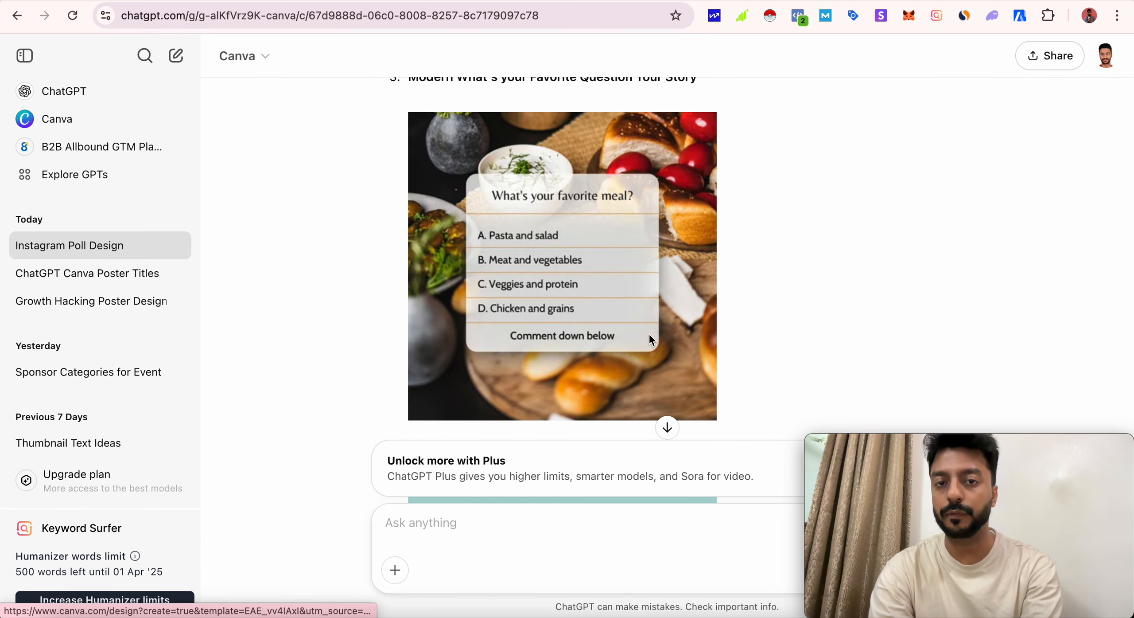
scroll(649, 337, "down", 15)
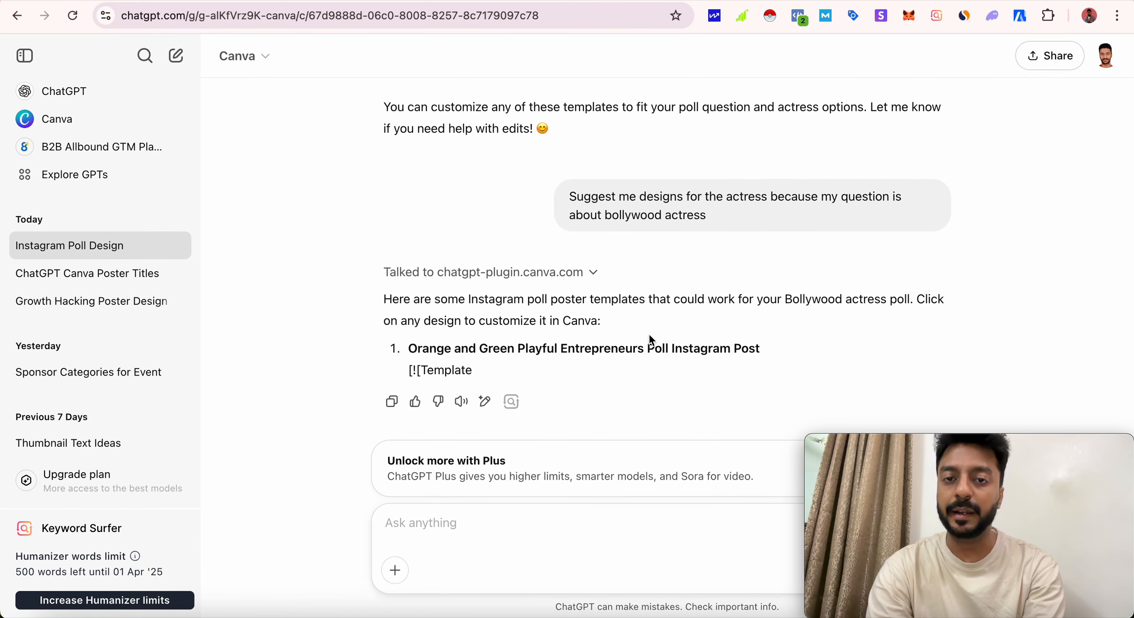
double_click(444, 371)
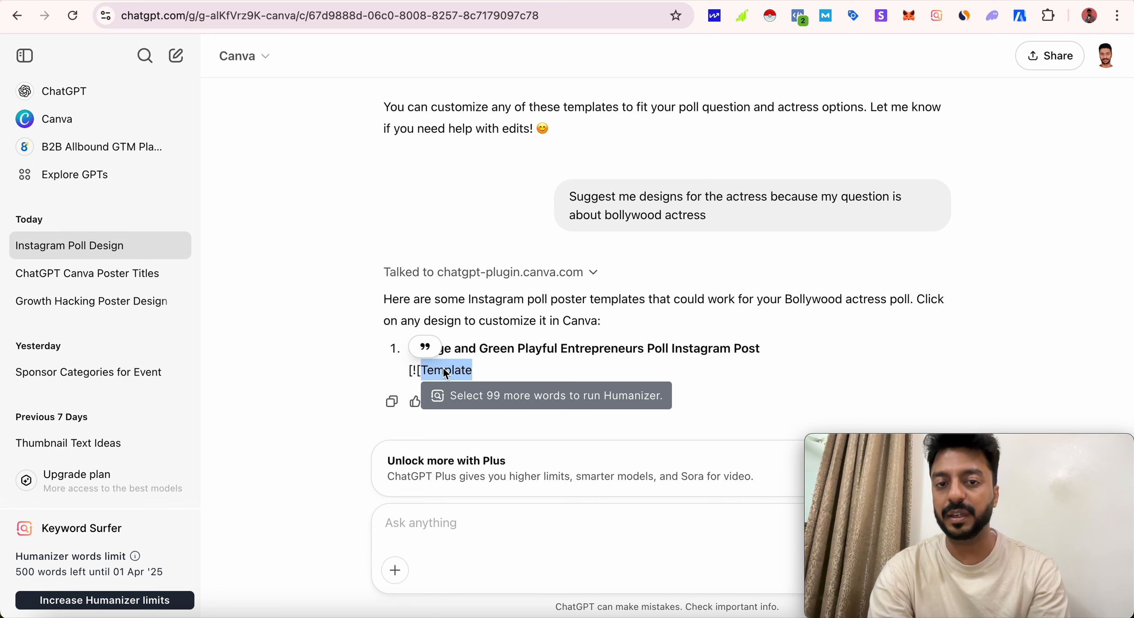
left_click(560, 360)
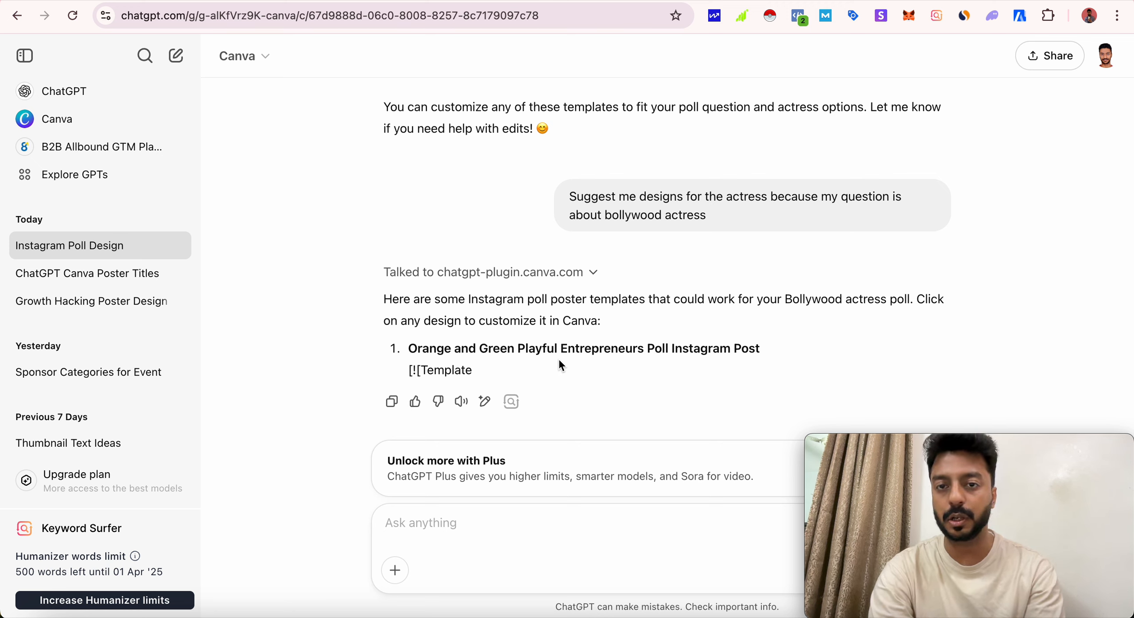
- Copy the earlier prompt "Suggest me designs for the actress because my question is about bollywood actress" and send it again
mouse_move(712, 219)
left_mouse_down()
mouse_move(553, 195)
mouse_move(571, 195)
left_mouse_up()
key("ctrl+c")
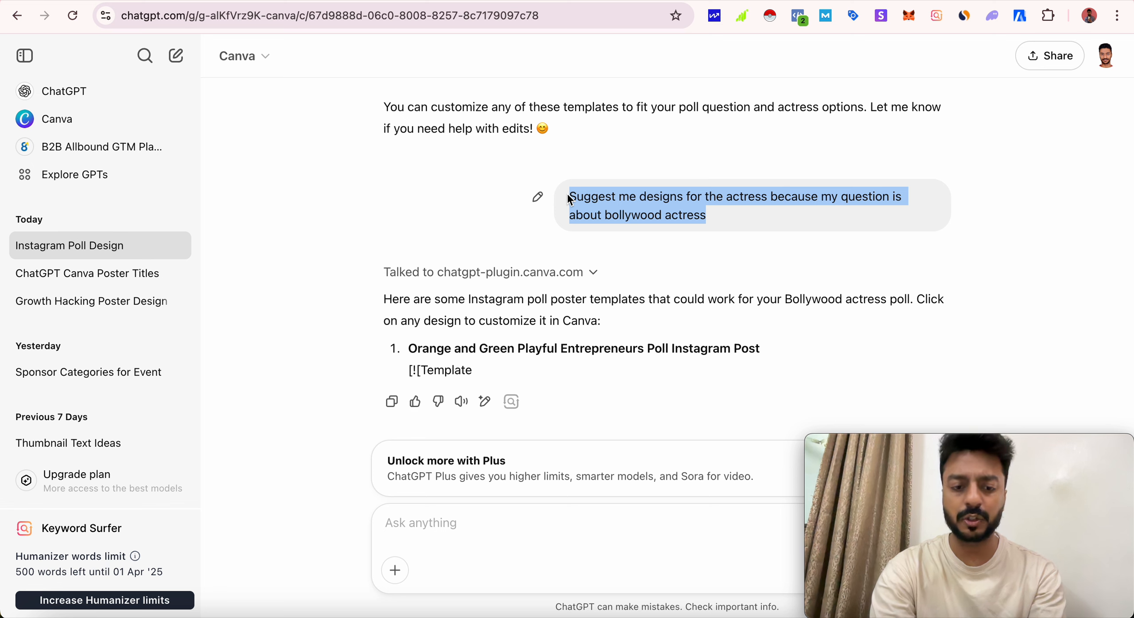
left_click(492, 519)
key("ctrl+v")
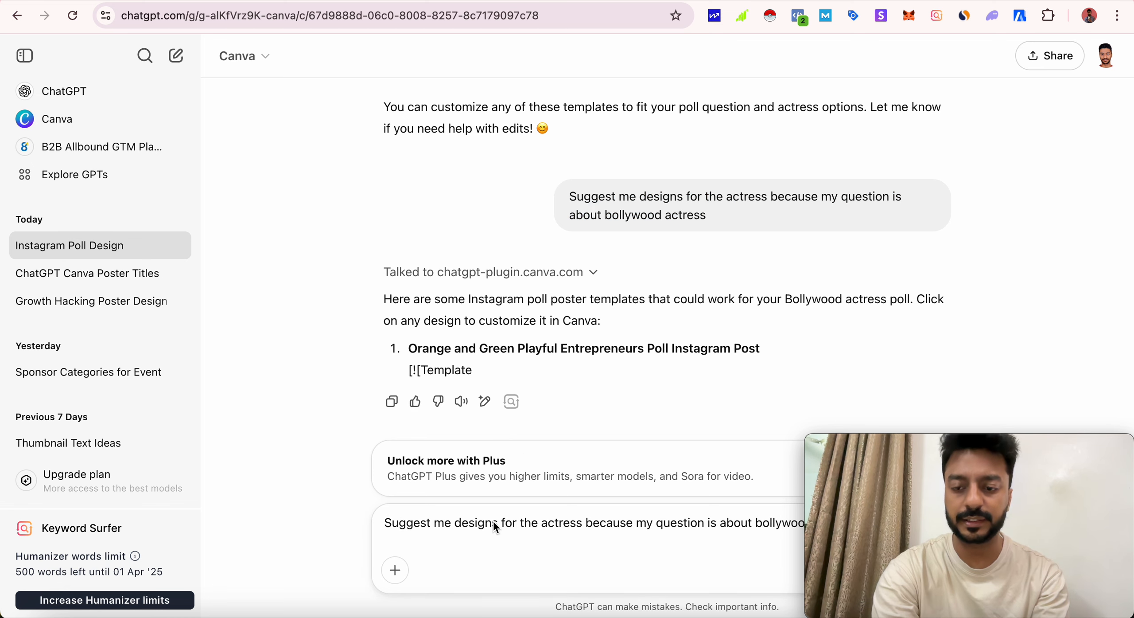
key("Return")
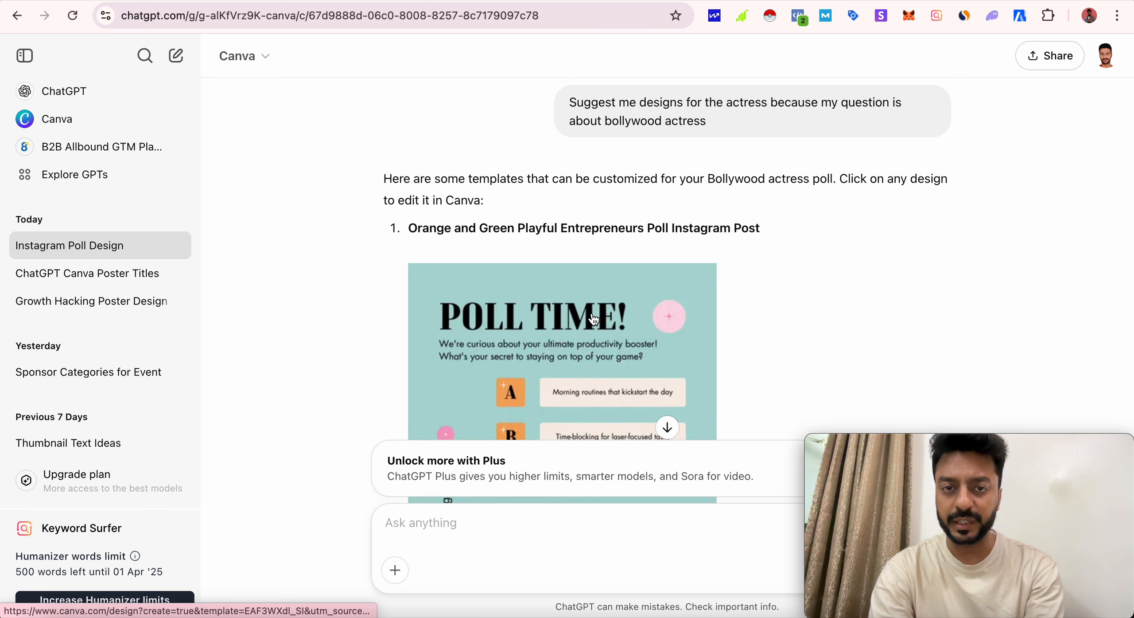
- Review the suggested Bollywood actress poll templates and open "Orange and Green Playful Entrepreneurs Poll Instagram Post" in Canva
scroll(594, 319, "down", 3)
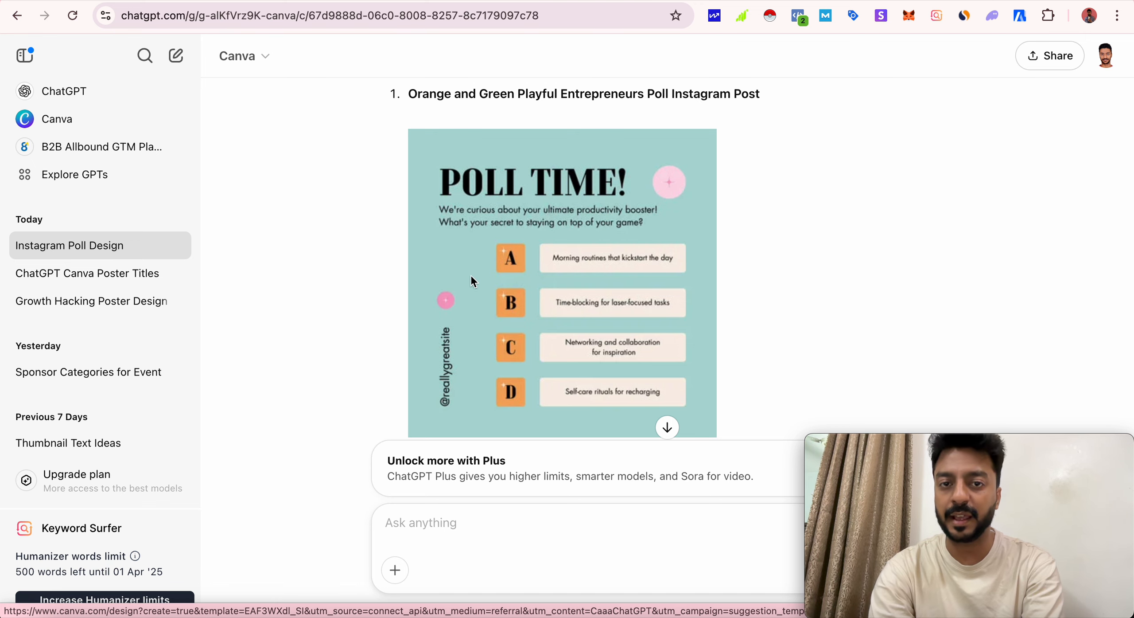
scroll(471, 329, "down", 15)
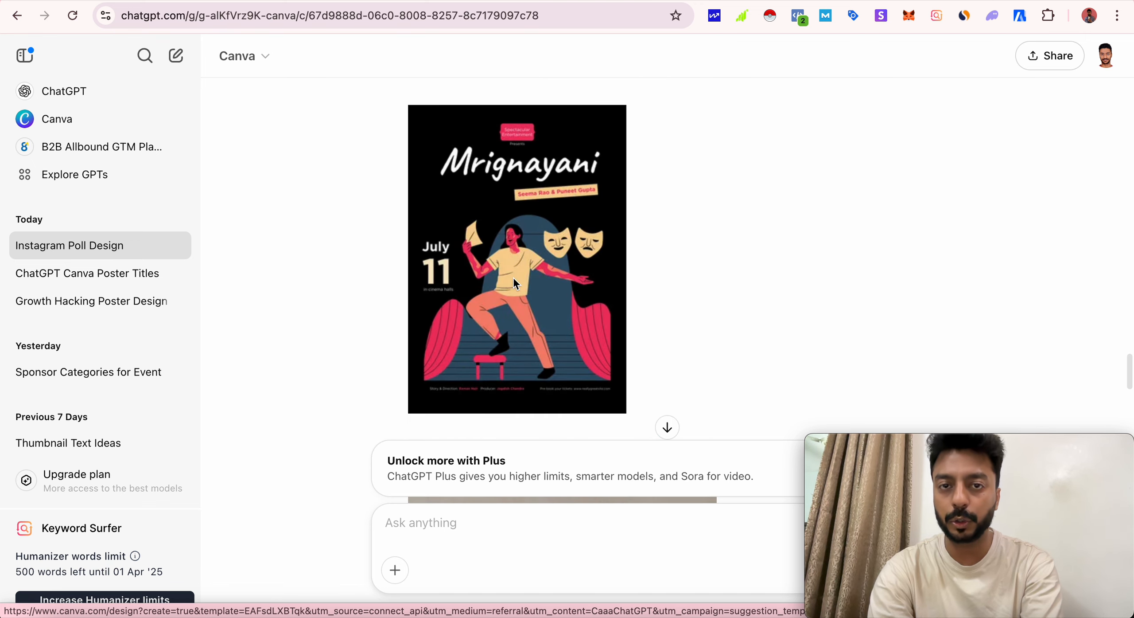
scroll(578, 265, "down", 8)
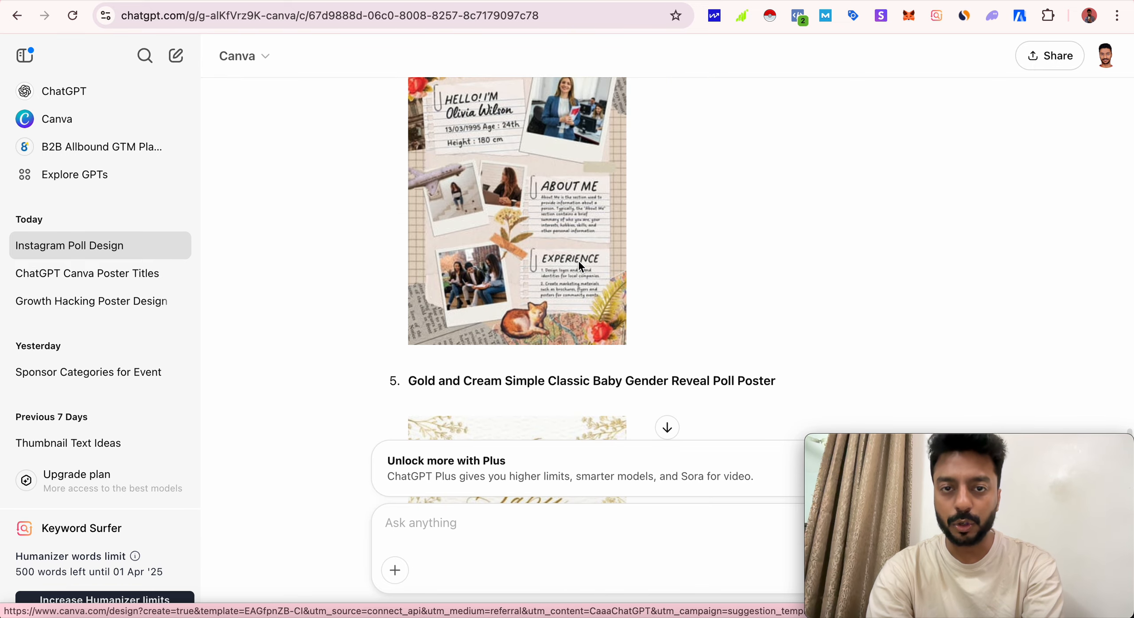
scroll(579, 265, "down", 10)
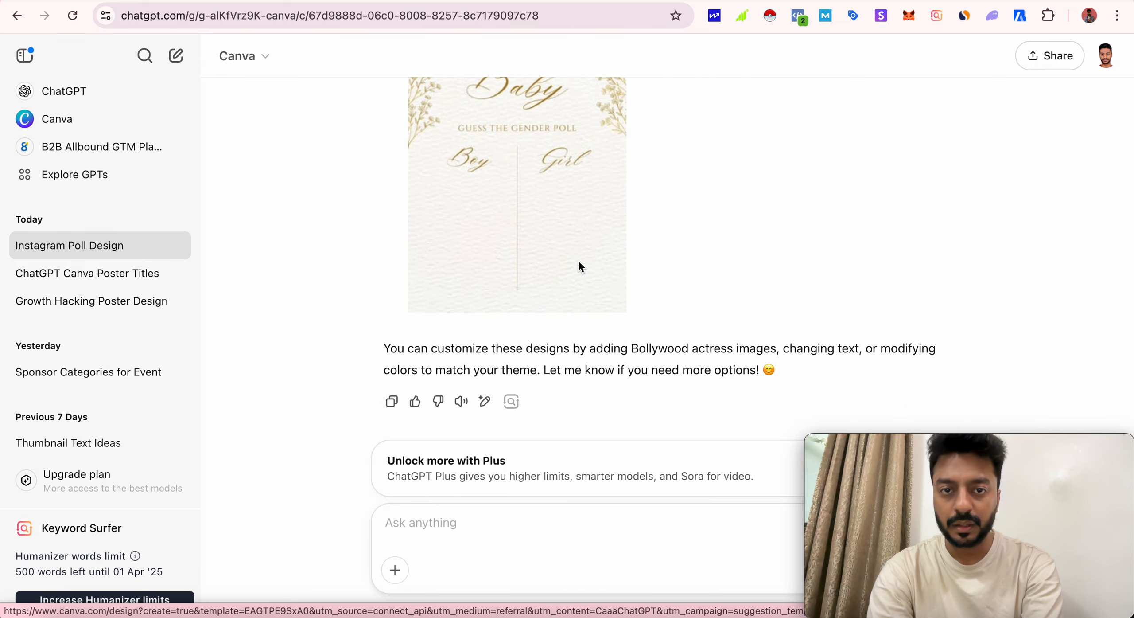
scroll(579, 265, "up", 15)
scroll(579, 265, "up", 15)
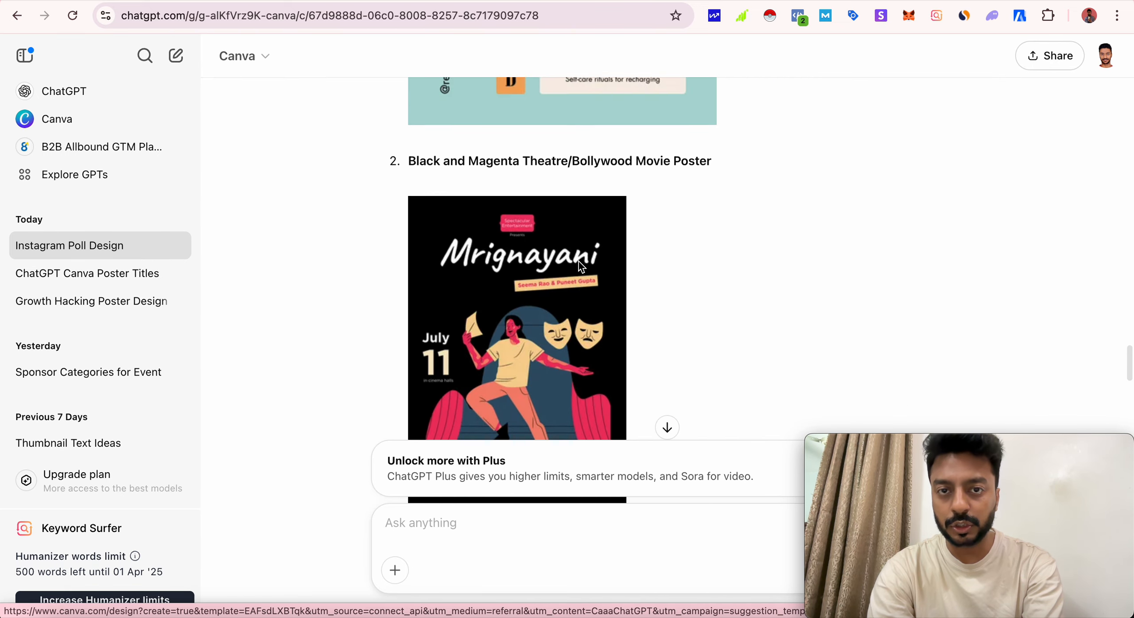
scroll(550, 266, "up", 1)
left_click(471, 241)
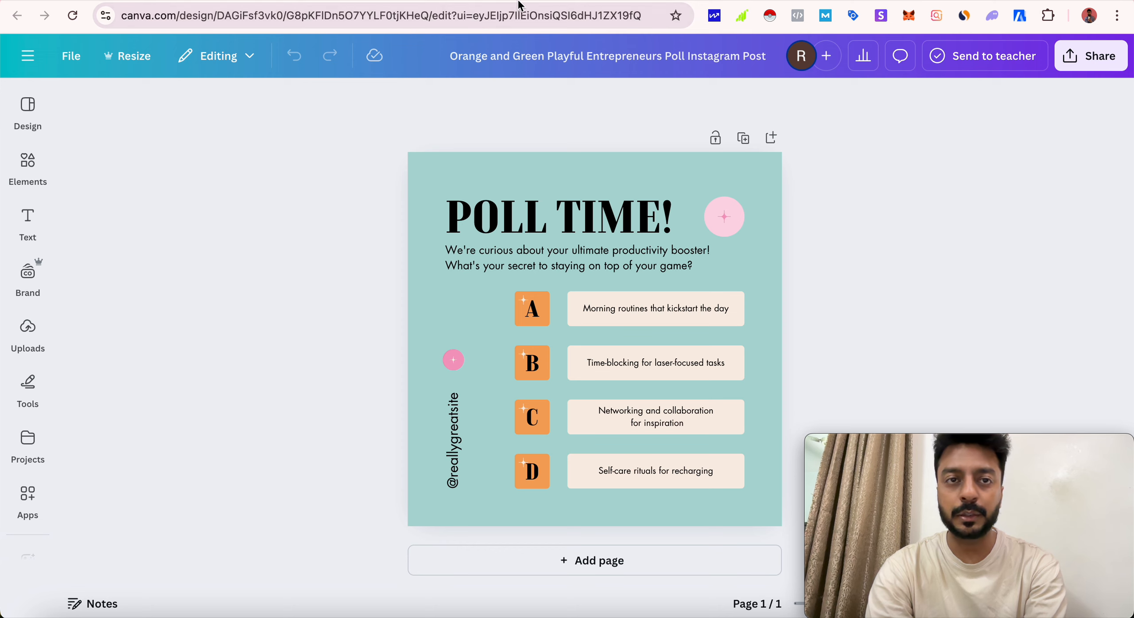
- Replace the text under the POLL TIME! heading with "Who is your favorite actress?"
double_click(528, 271)
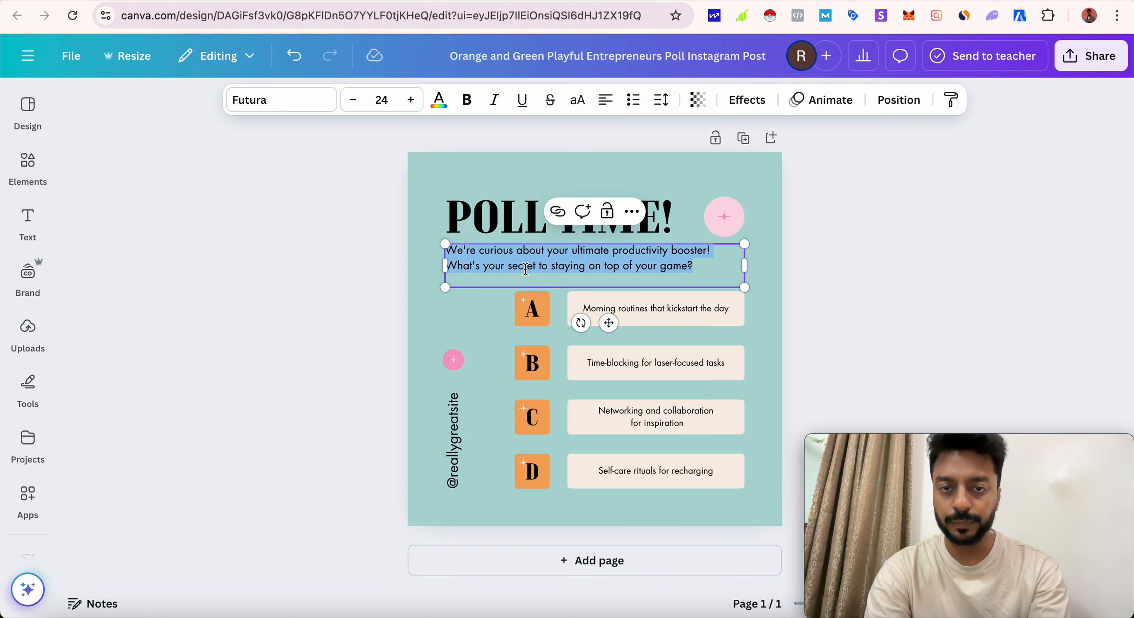
type("Who is")
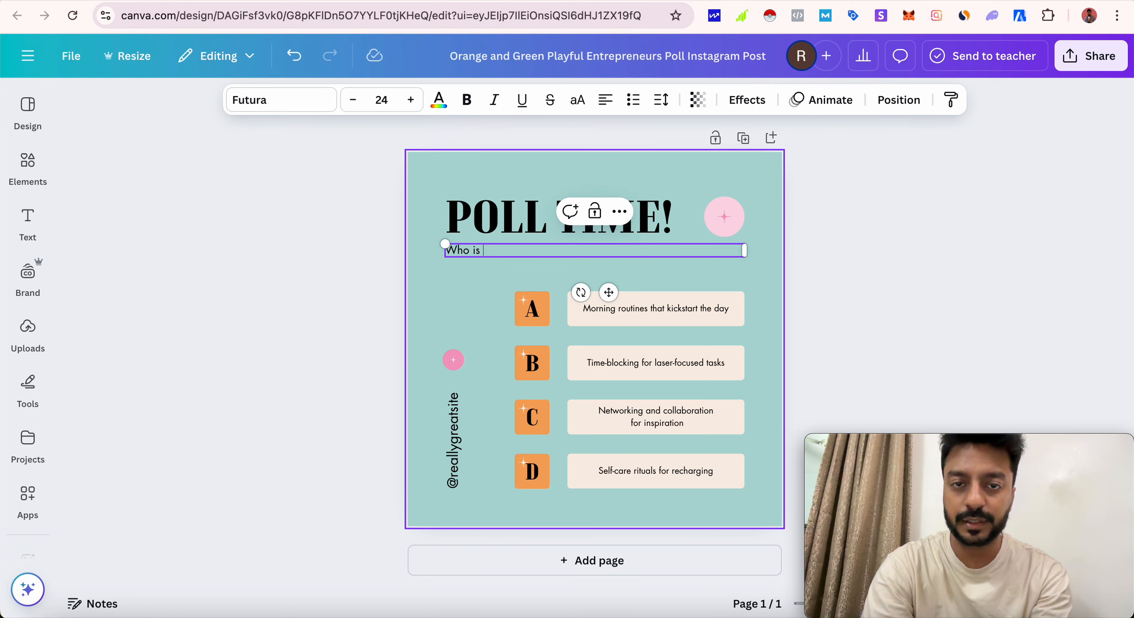
type(" your favori")
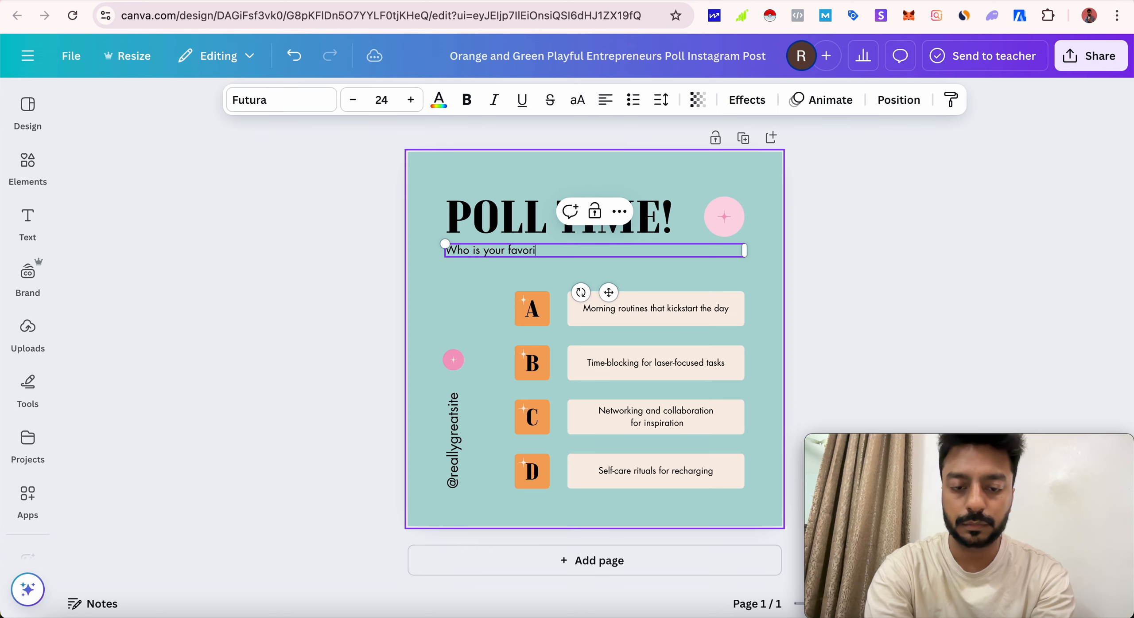
type("te actress?")
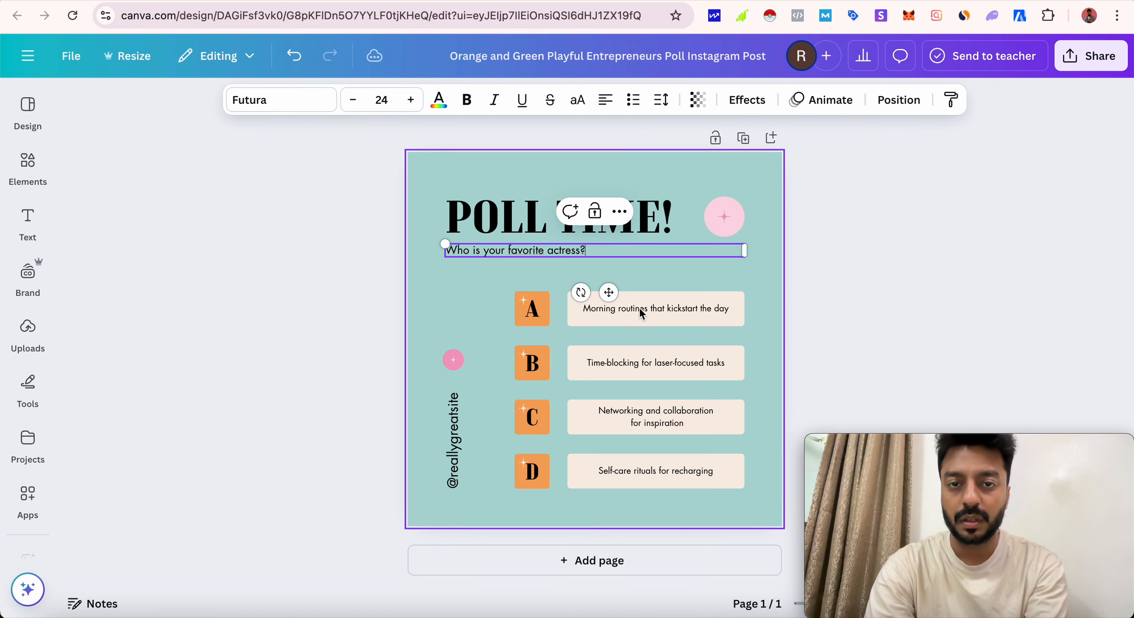
- Set the option A text to "Katrina Kaif" and the option B text to "Kareena Kapoor"
double_click(679, 310)
type("Katrin")
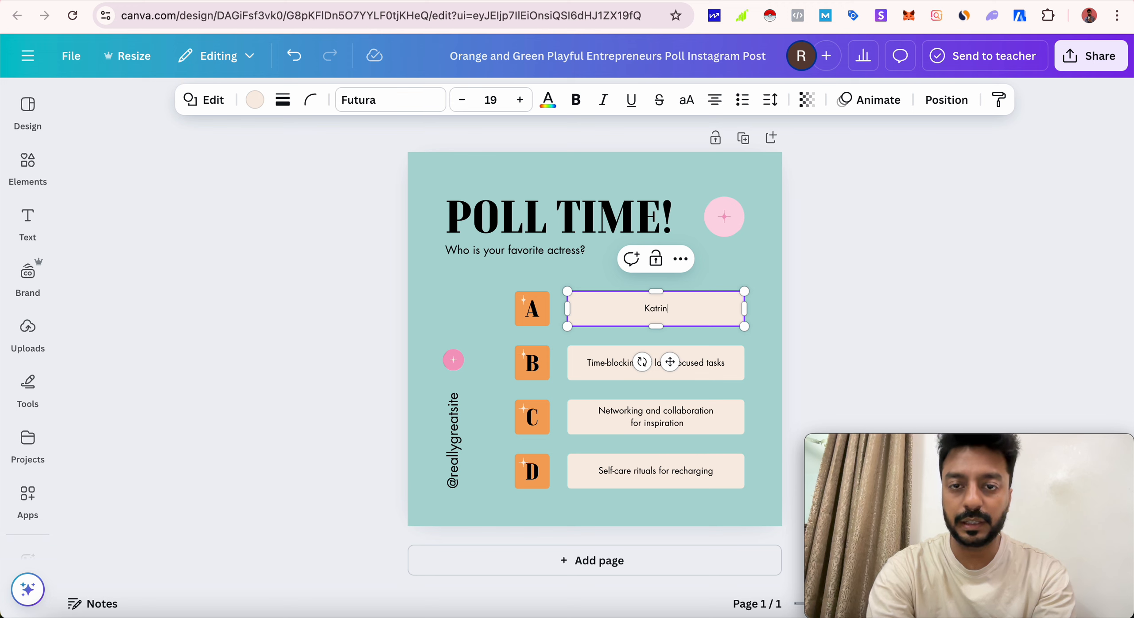
type(" Kaif")
left_click(707, 361)
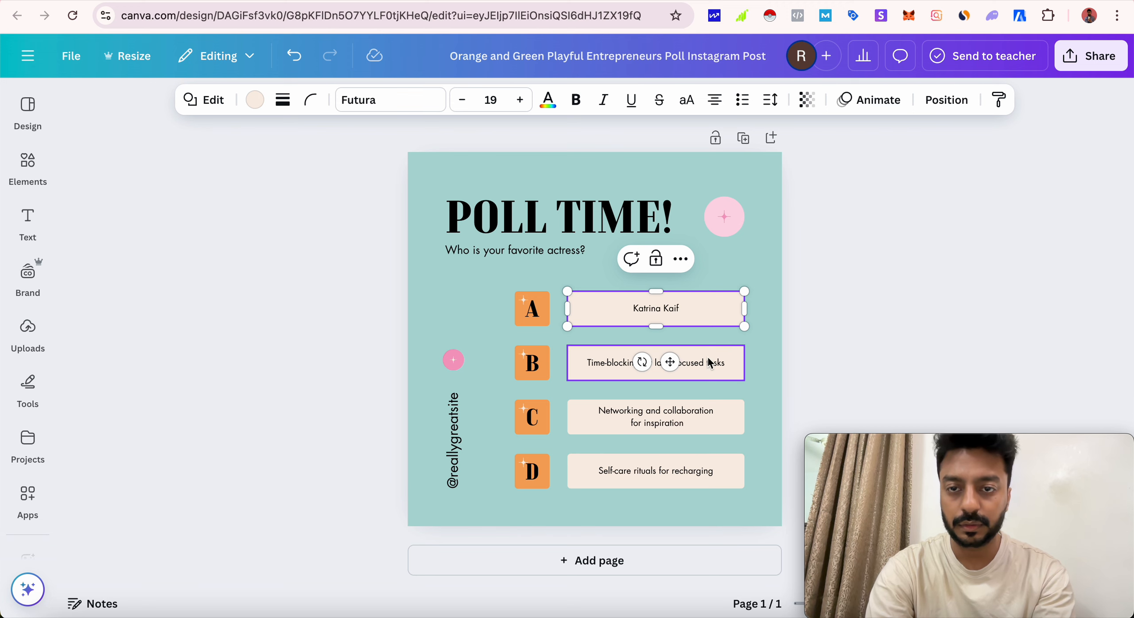
double_click(708, 359)
type("Kareena ")
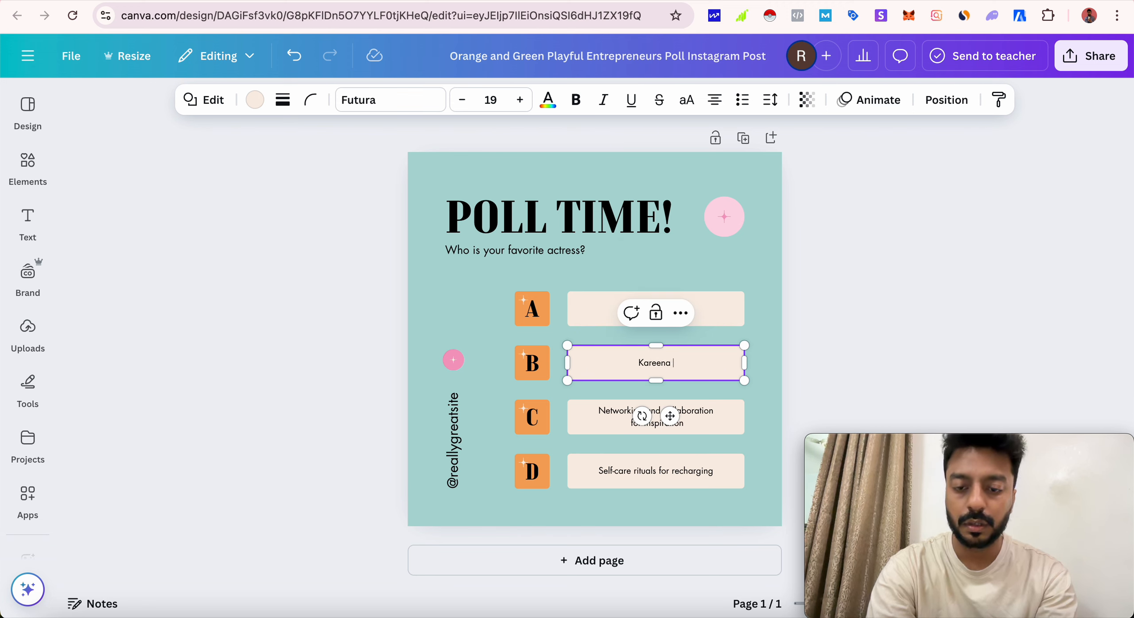
type("Kapoor")
- Set the option C text to "Madhuri Dixit" and the option D text to "Sonakshi Sinha"
triple_click(714, 411)
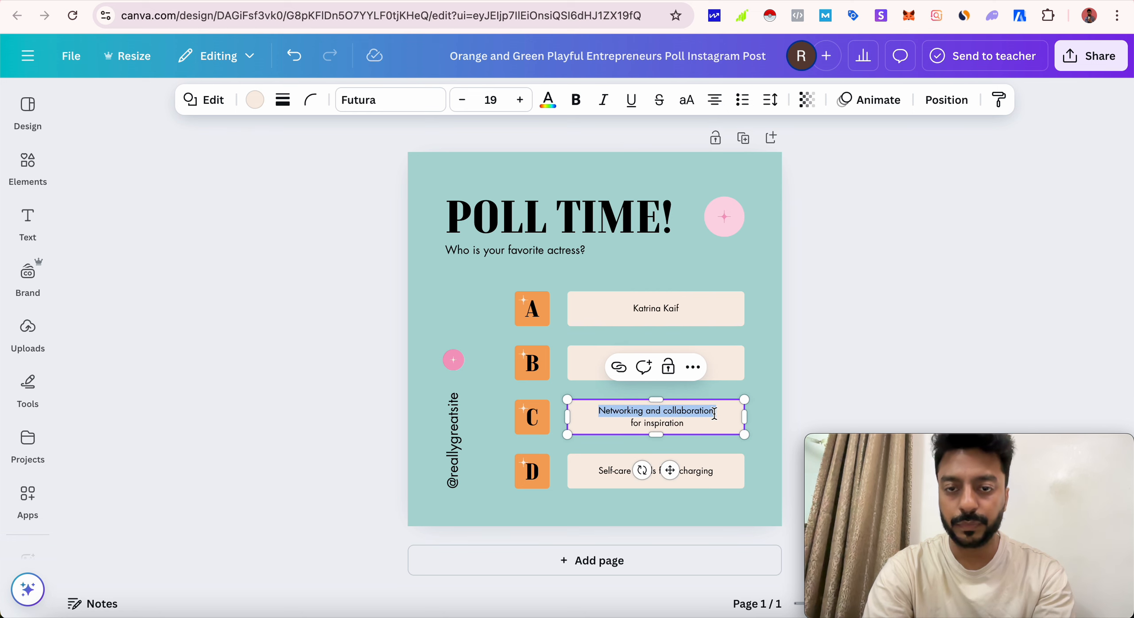
type("Madhuri Dixit")
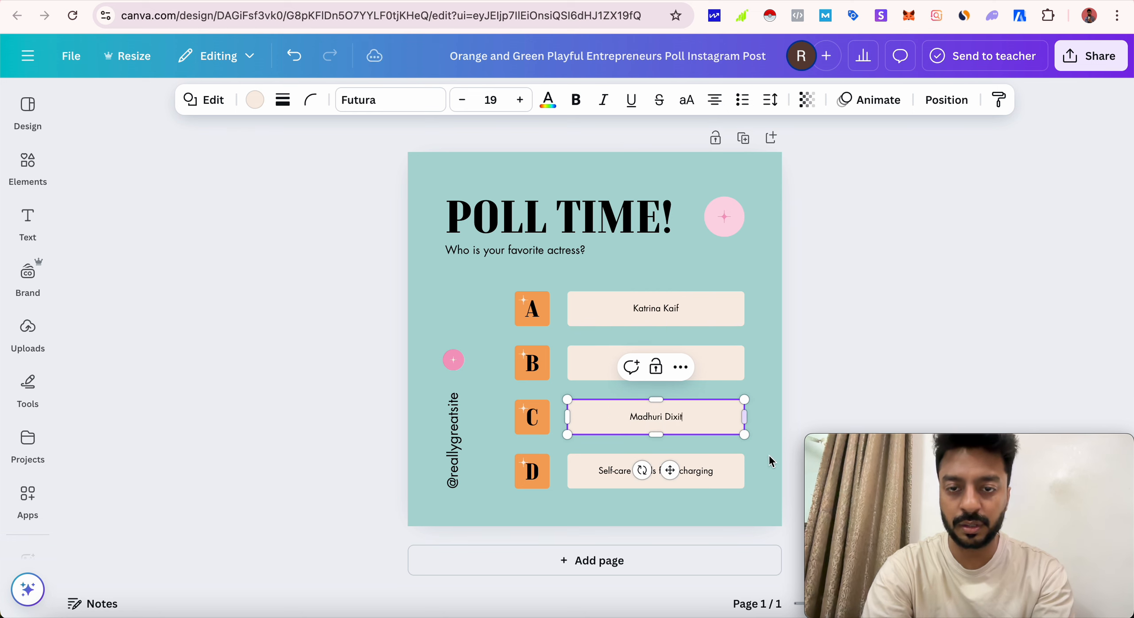
triple_click(708, 470)
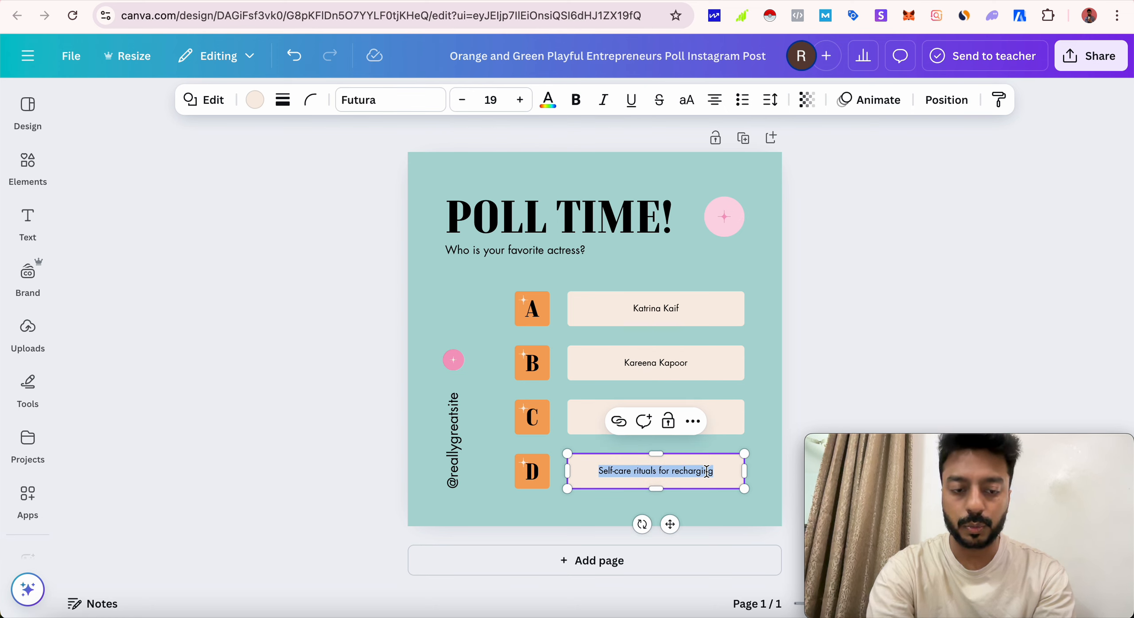
type("Sonakshi Sinha")
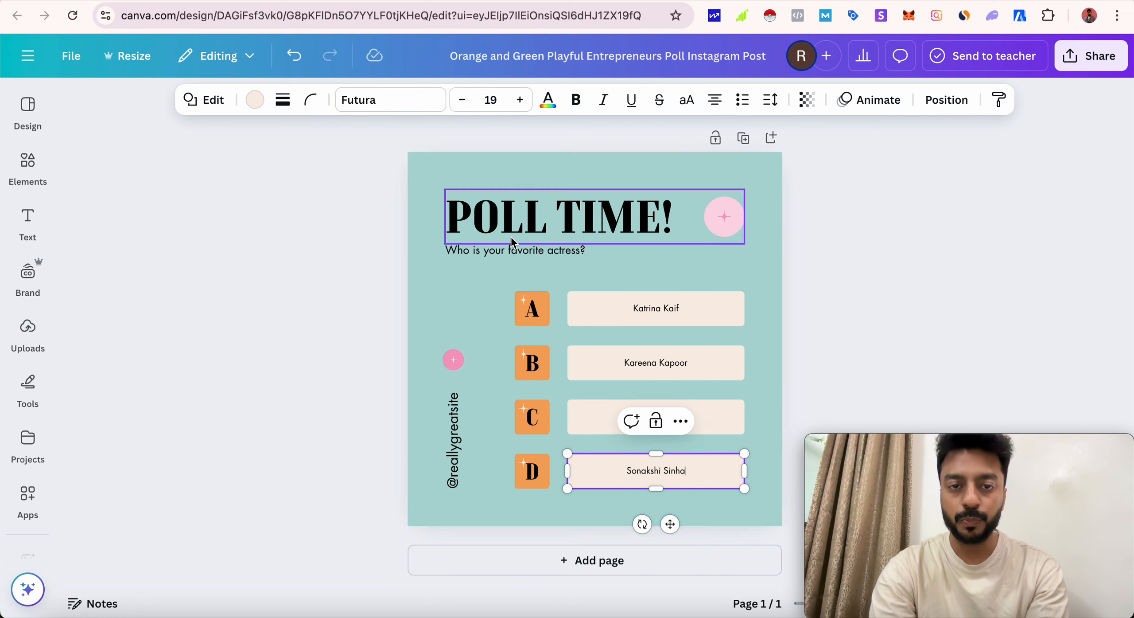
left_click(461, 469)
key("Delete")
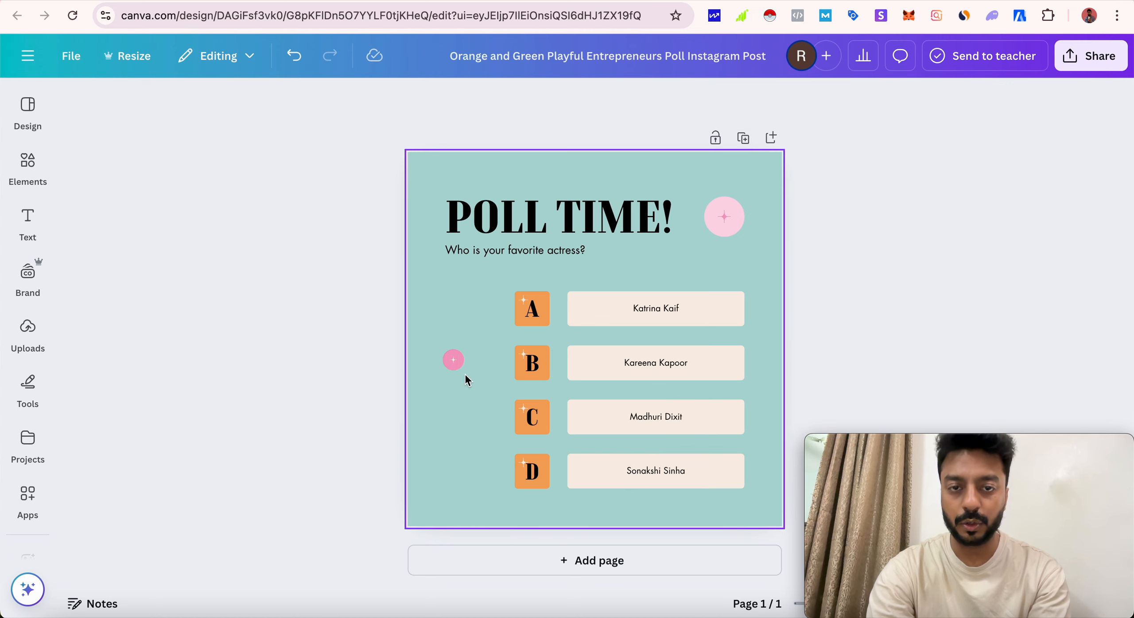
left_click(454, 359)
key("Delete")
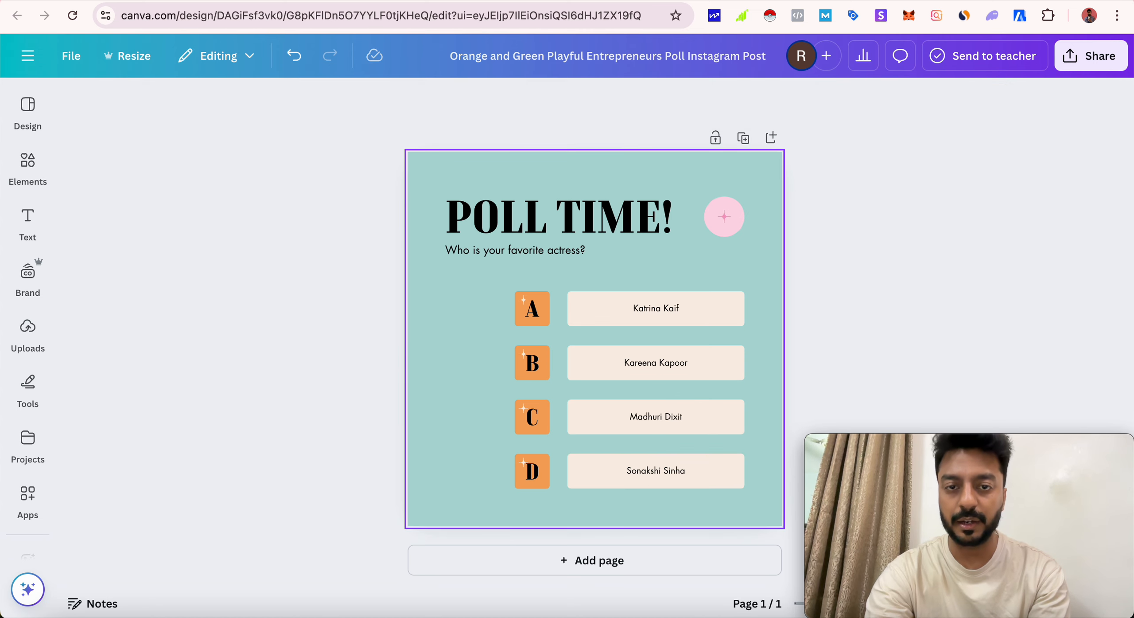
- Search the design elements for "katrina kaif" and browse all the photo results for a suitable picture
left_click(724, 228)
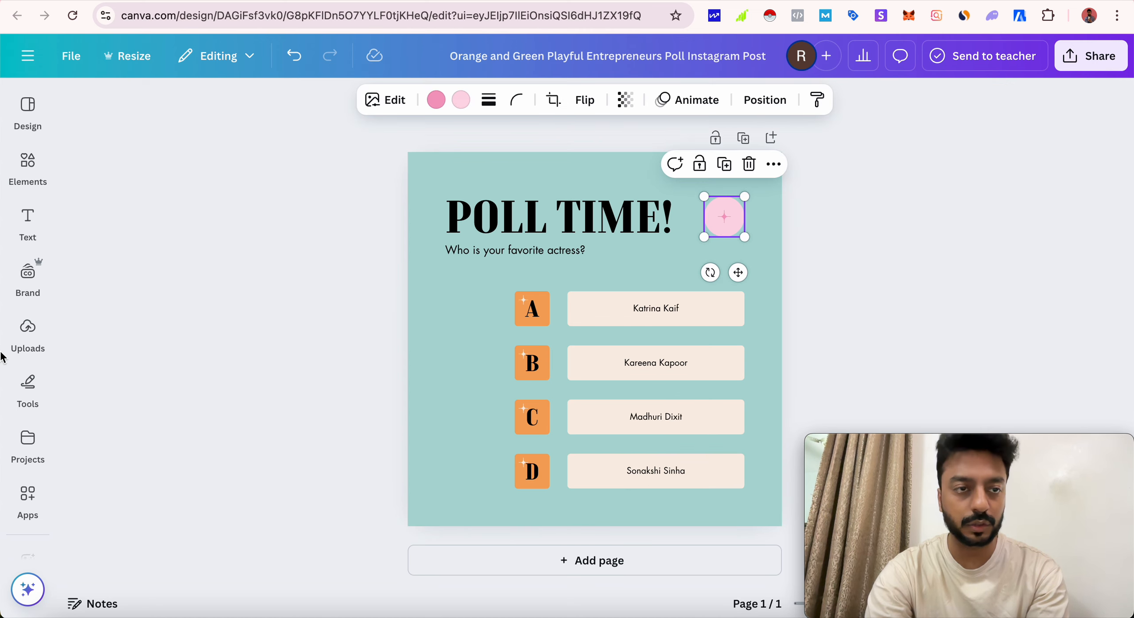
left_click(28, 170)
left_click(176, 123)
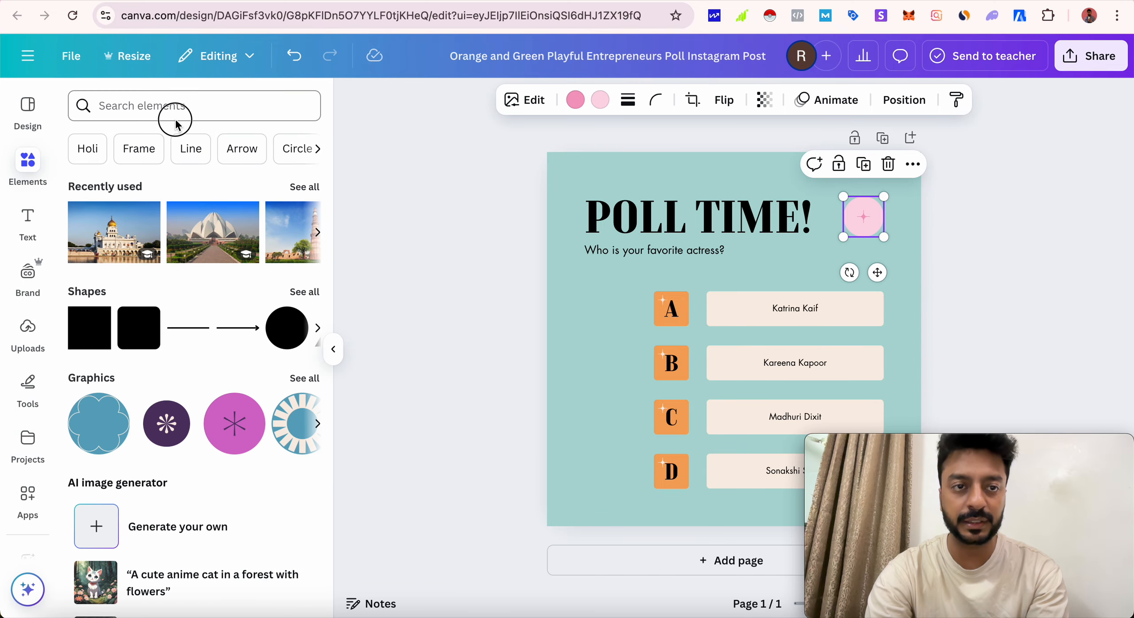
type("katrina k")
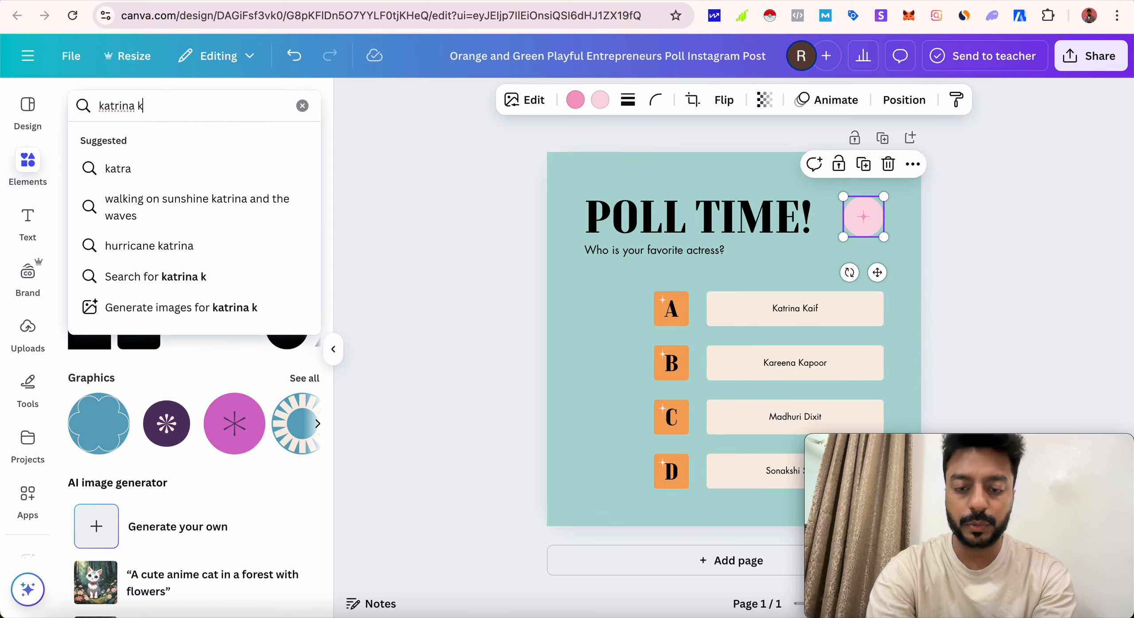
type("aif")
key("Return")
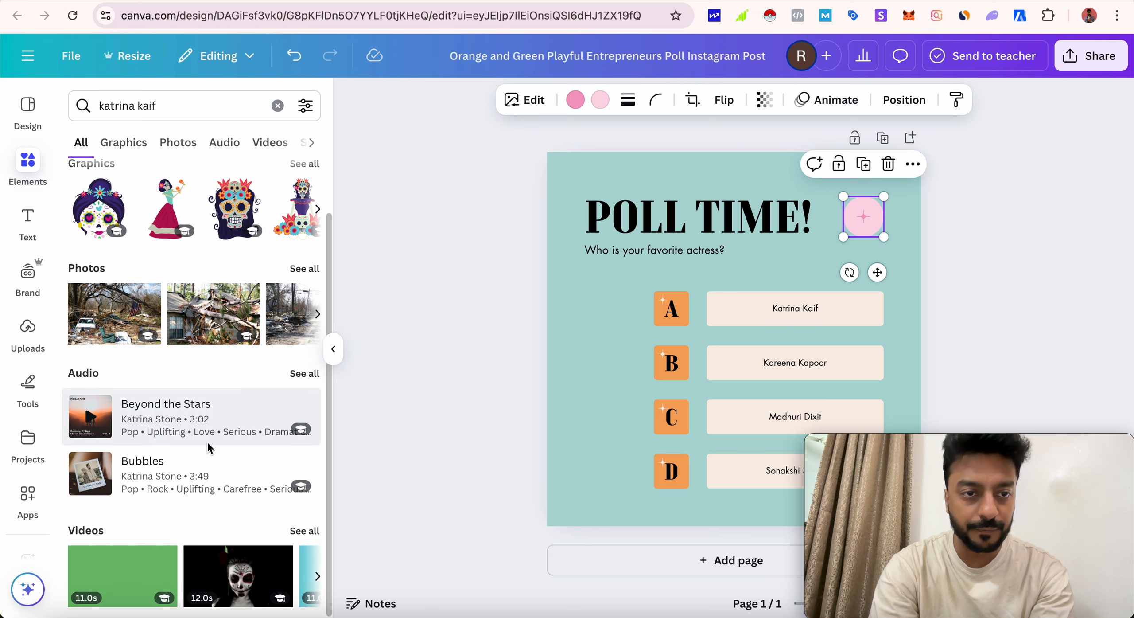
left_click(295, 330)
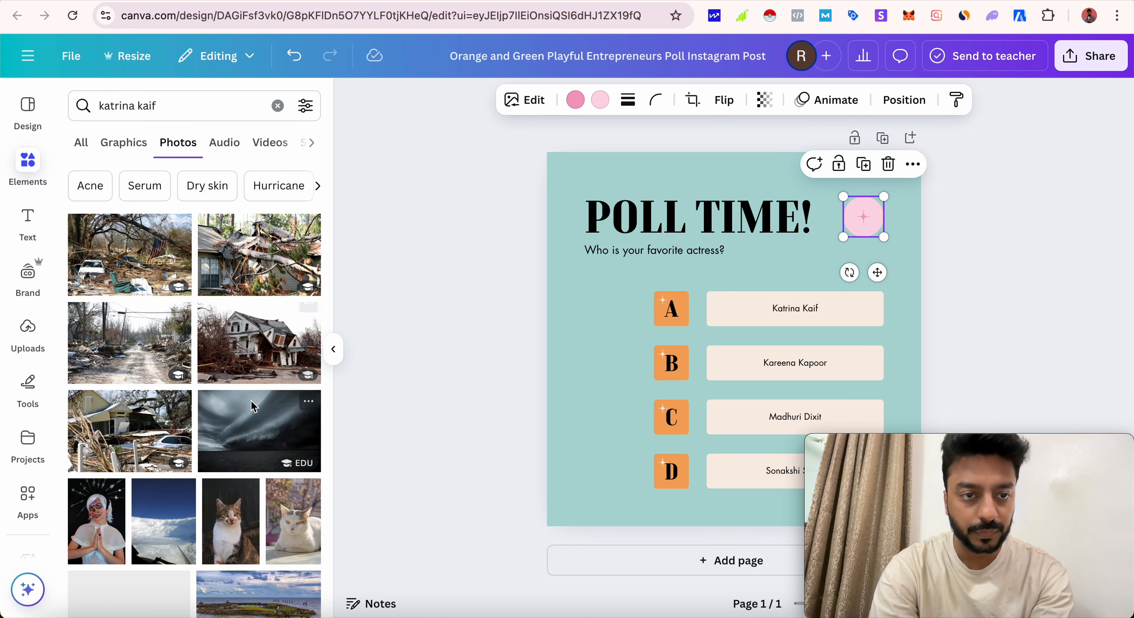
scroll(253, 405, "down", 5)
scroll(253, 405, "down", 5)
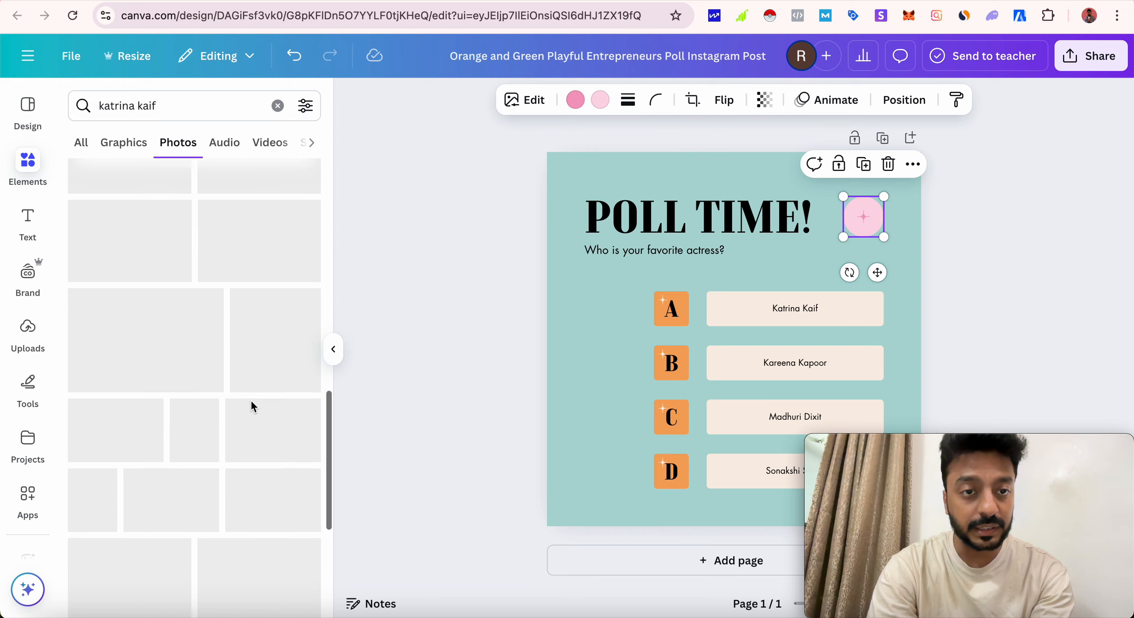
scroll(252, 405, "up", 2)
scroll(252, 406, "down", 5)
scroll(252, 406, "up", 15)
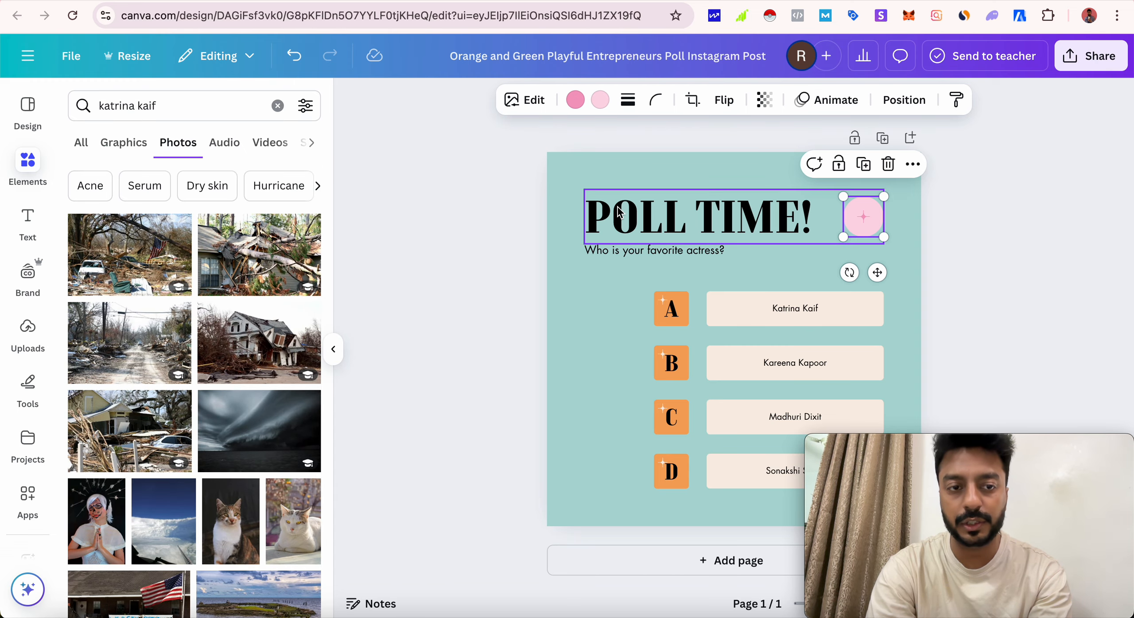
- Search Google for "katrina kaif" in a new browser tab and show the image results
key("super+t")
type("kat")
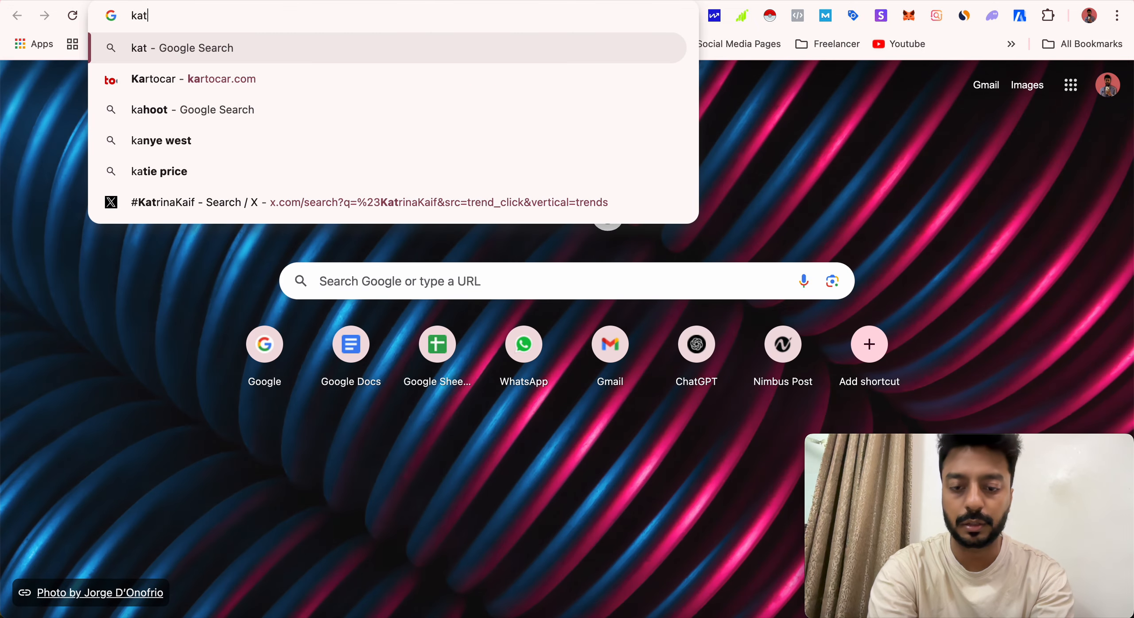
type("rina kaif")
key("Return")
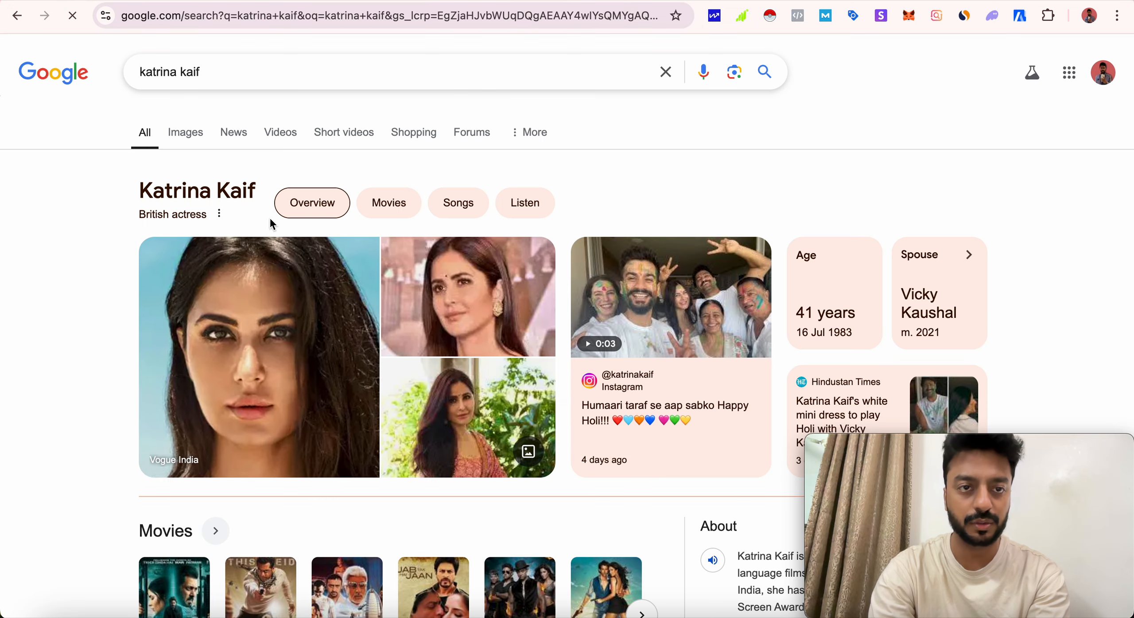
left_click(186, 133)
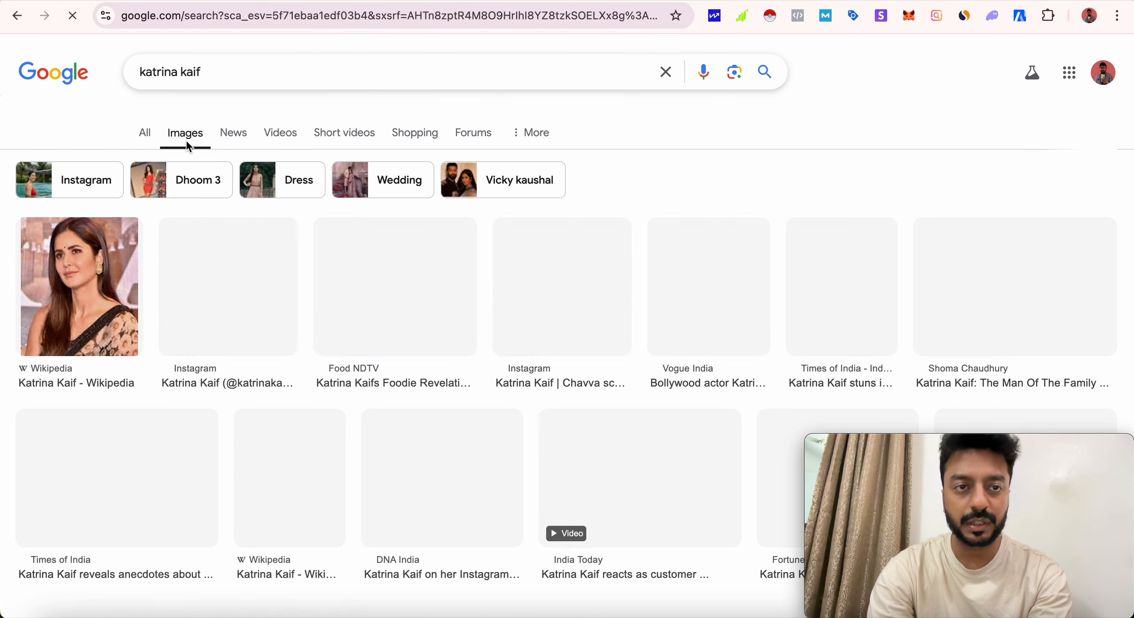
scroll(601, 233, "down", 2)
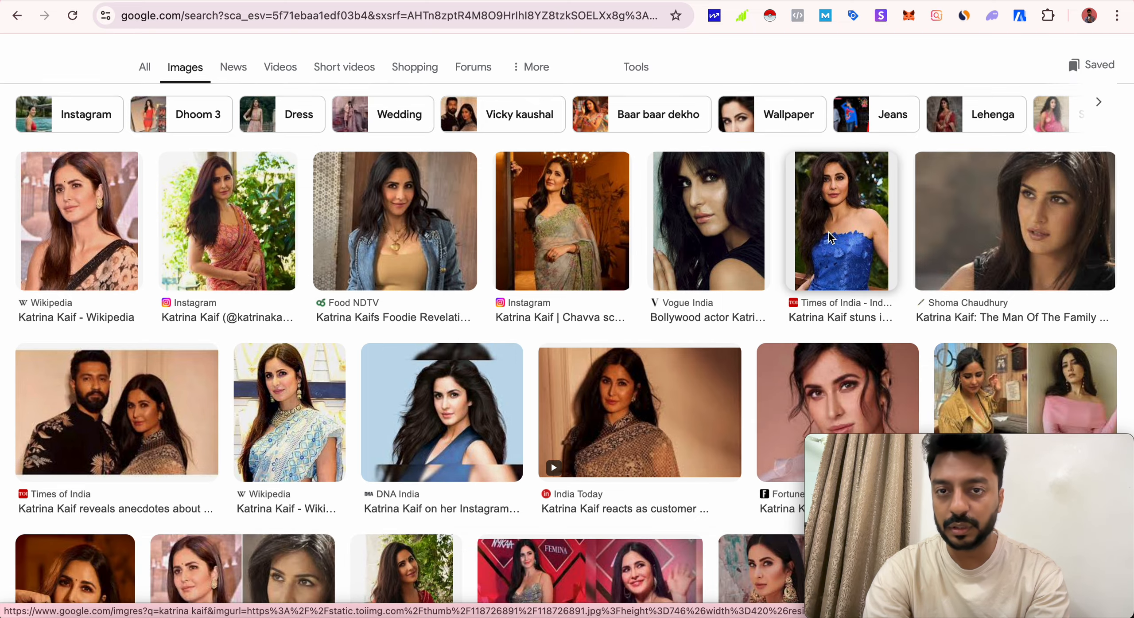
- Save the Instagram photo of Katrina Kaif in the green floral saree to Downloads as "images (1)"
left_click(581, 230)
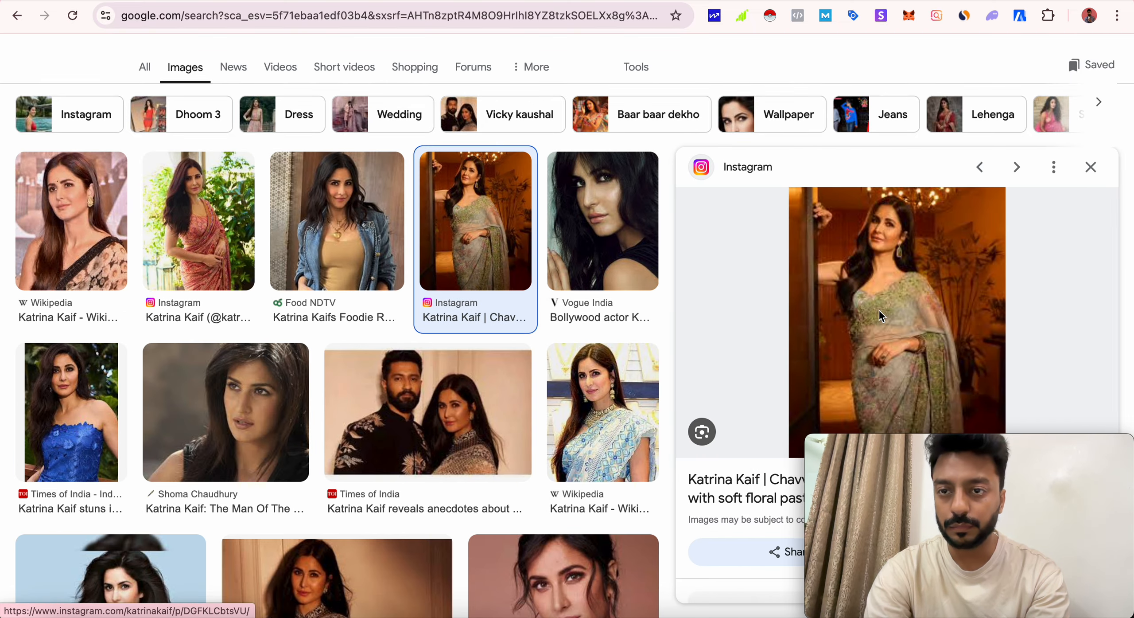
right_click(916, 292)
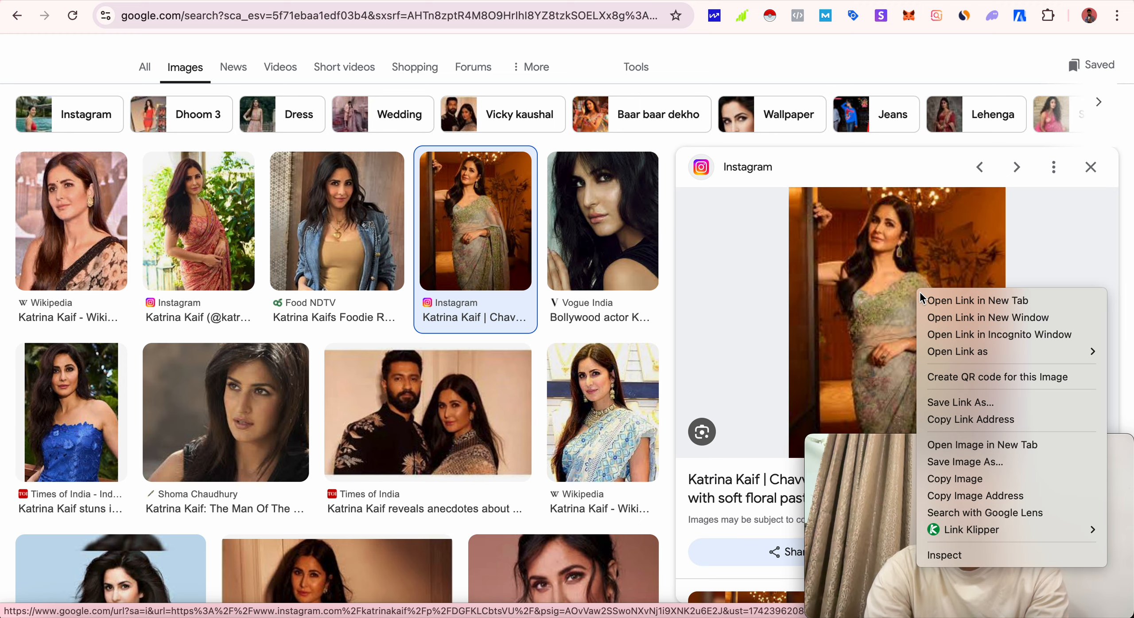
left_click(988, 463)
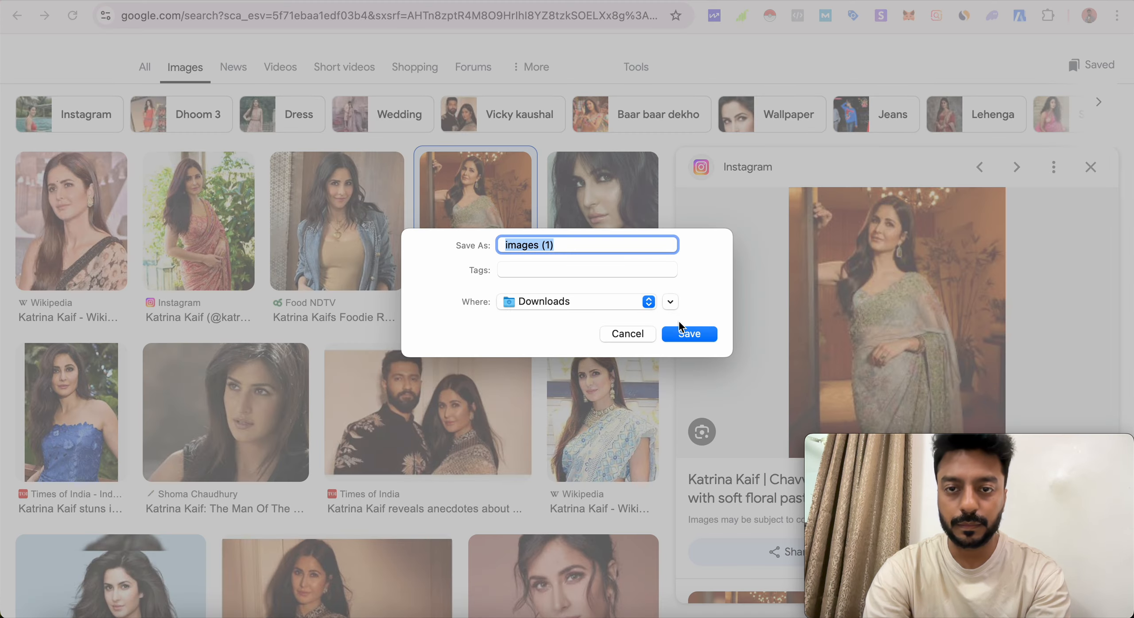
left_click(690, 333)
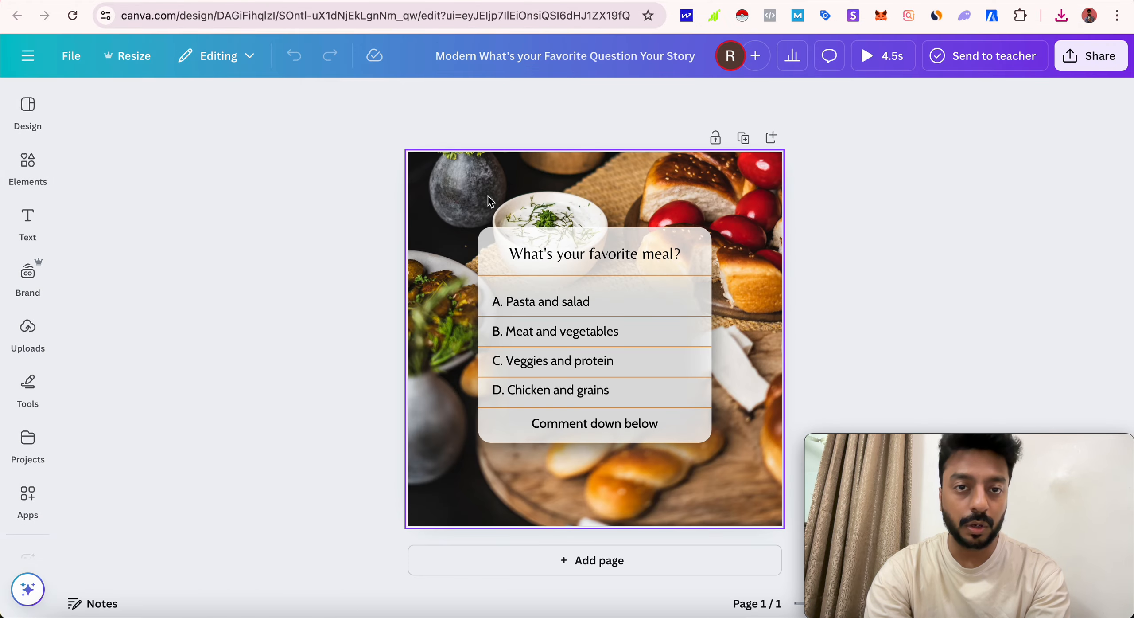
- Upload images (1).jpeg from Downloads to the "What's your favorite meal?" design in Canva and replace the background food photo with it
left_click(490, 200)
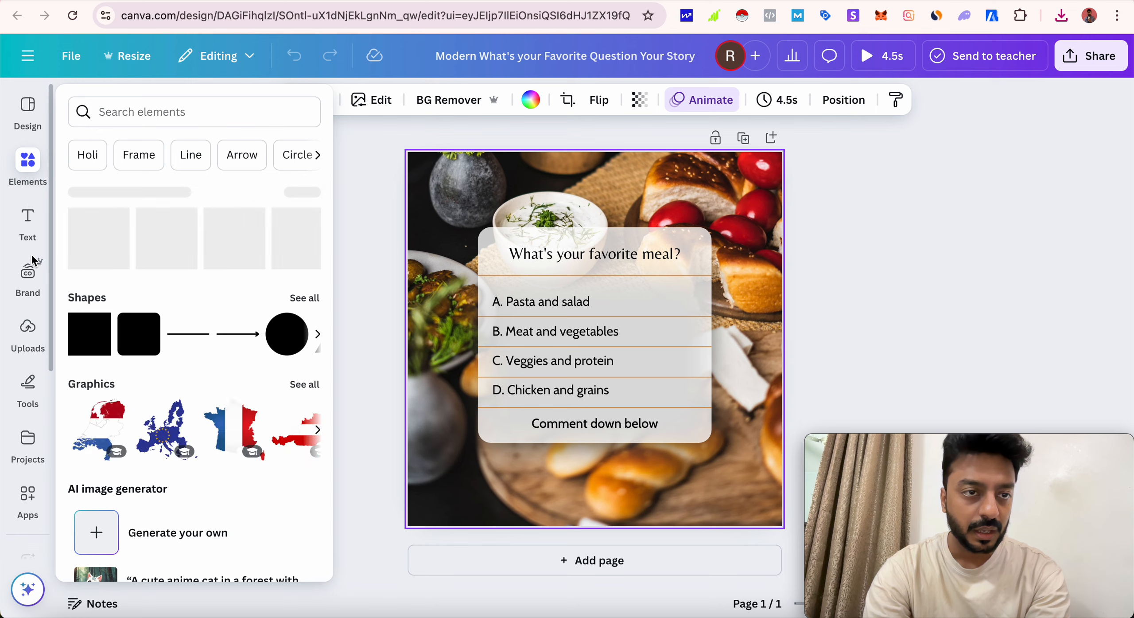
mouse_move(30, 407)
left_click(27, 334)
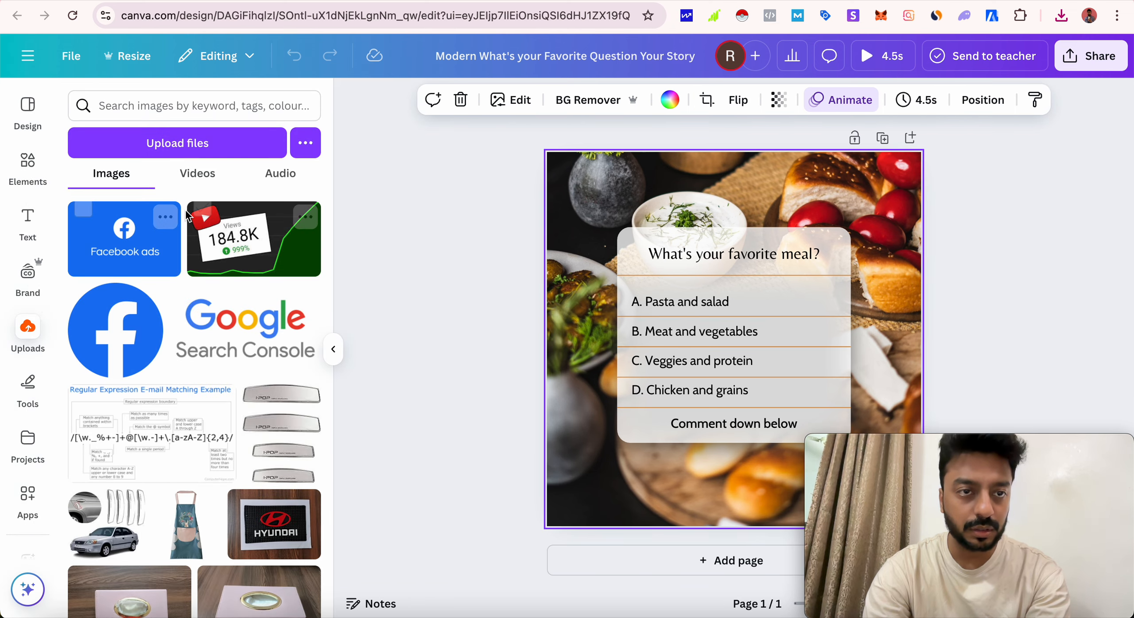
left_click(166, 150)
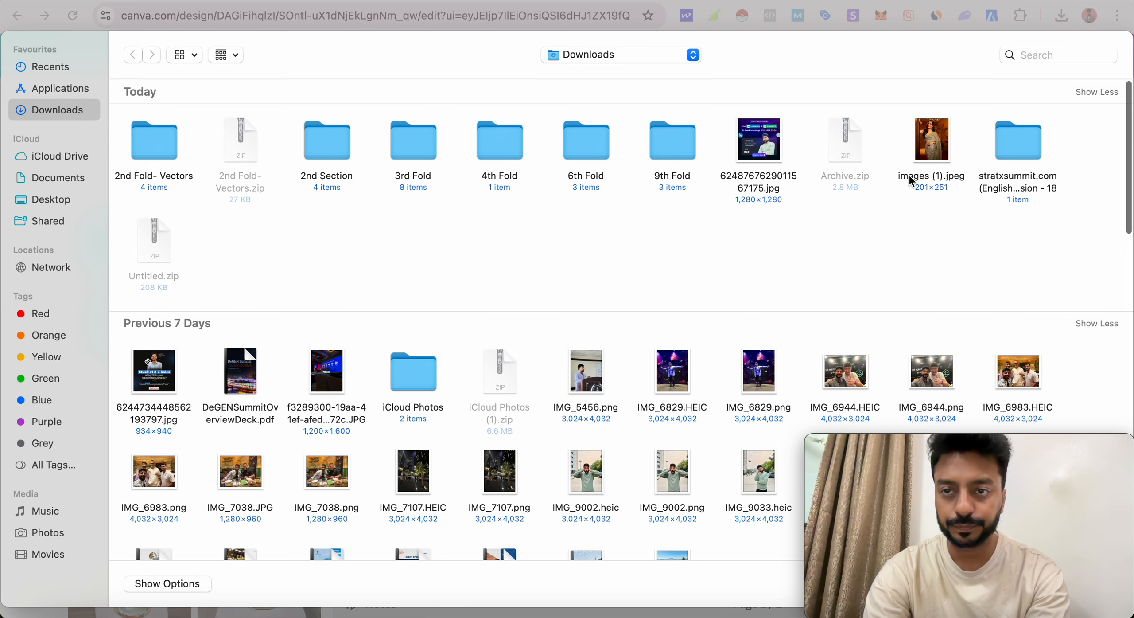
left_click(925, 158)
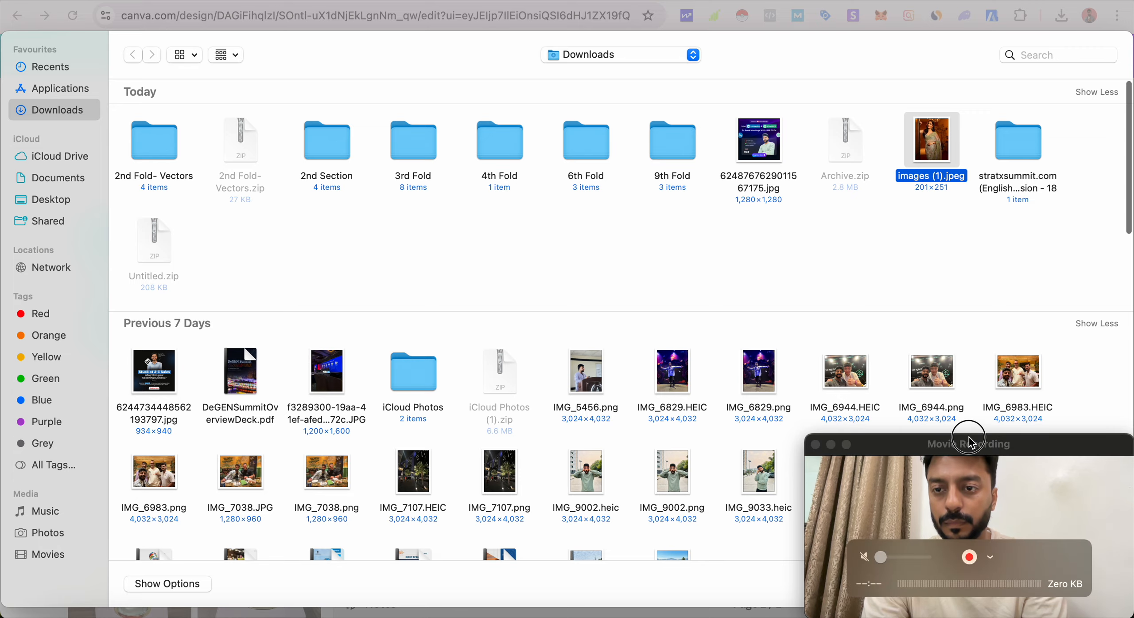
left_click_drag(970, 438, 752, 376)
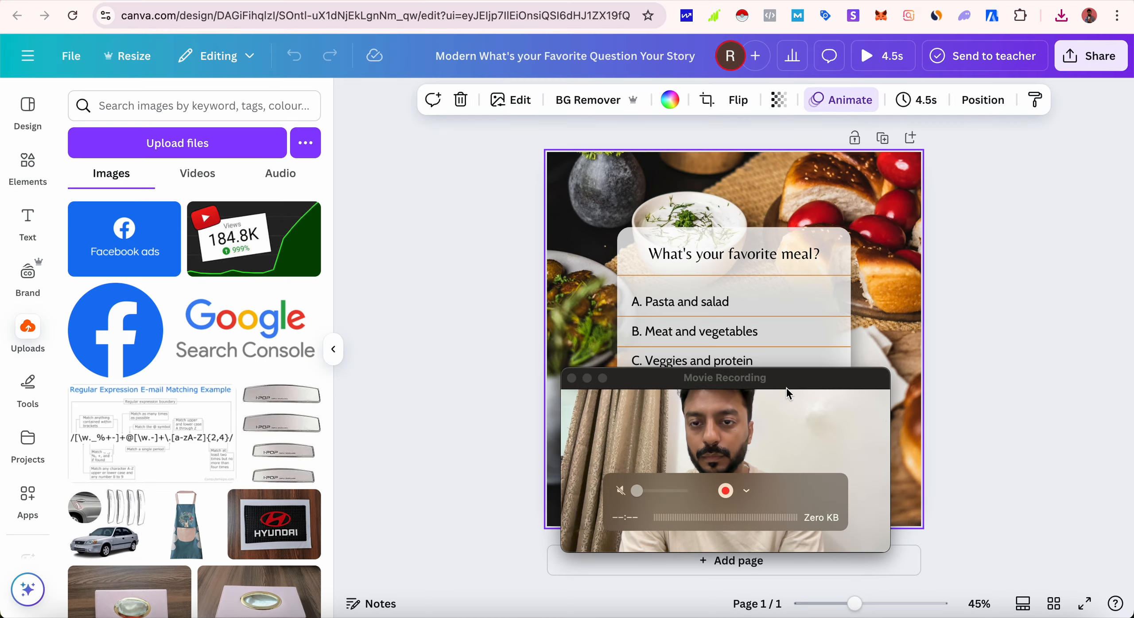
left_click_drag(787, 382, 1040, 440)
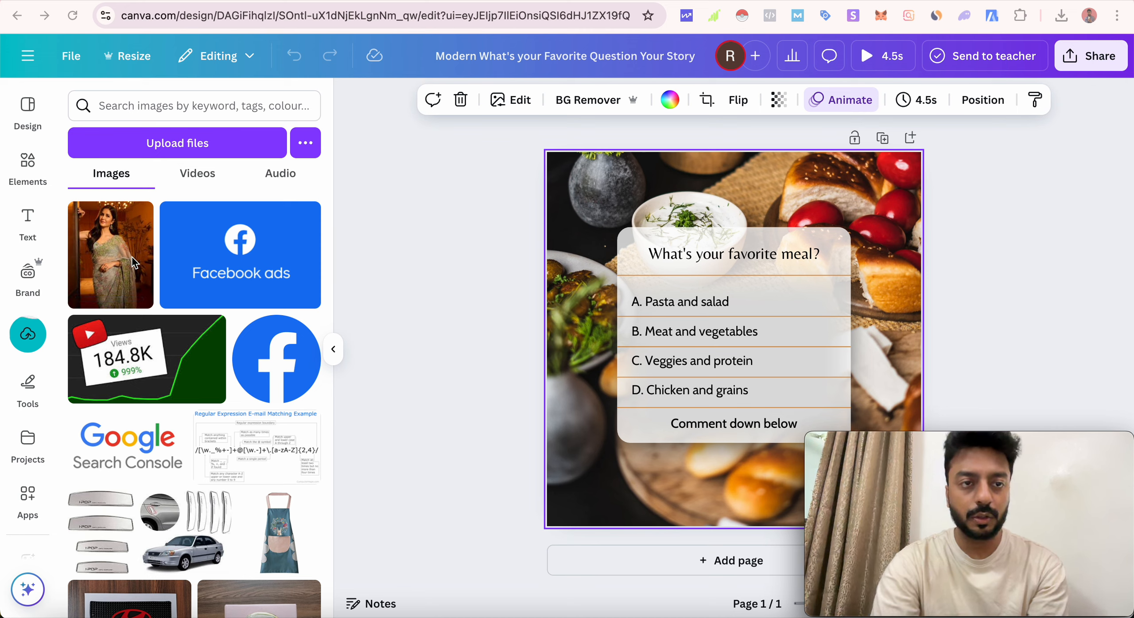
left_click(582, 205)
left_click_drag(110, 235, 571, 246)
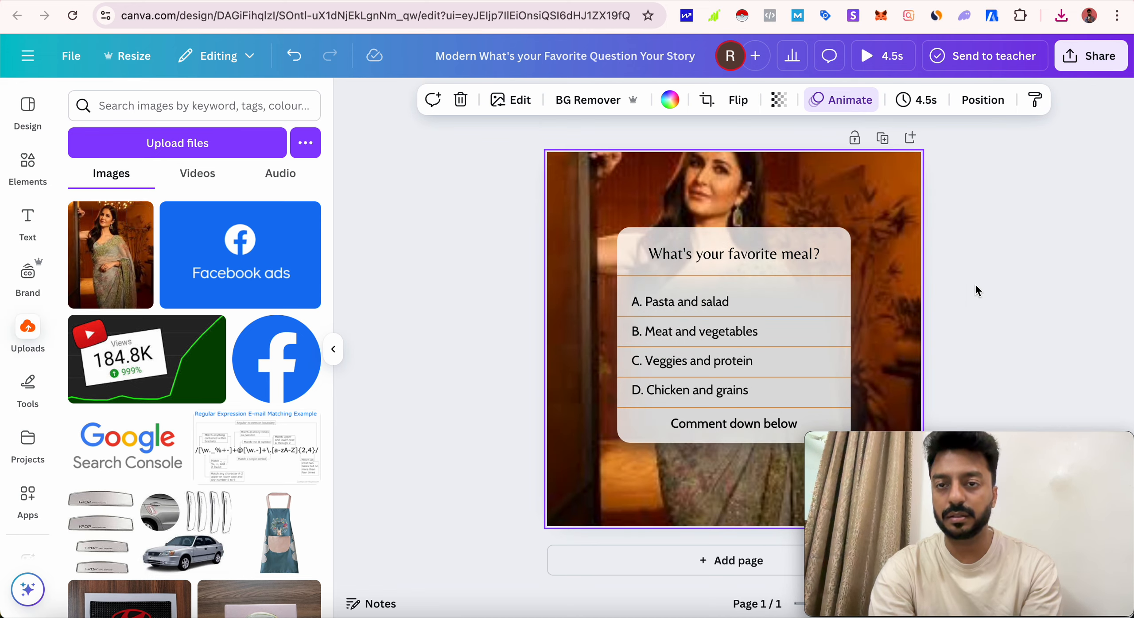
- Change the poll heading to "Who's your favorite actress?"
double_click(745, 255)
type("Who’s your fav")
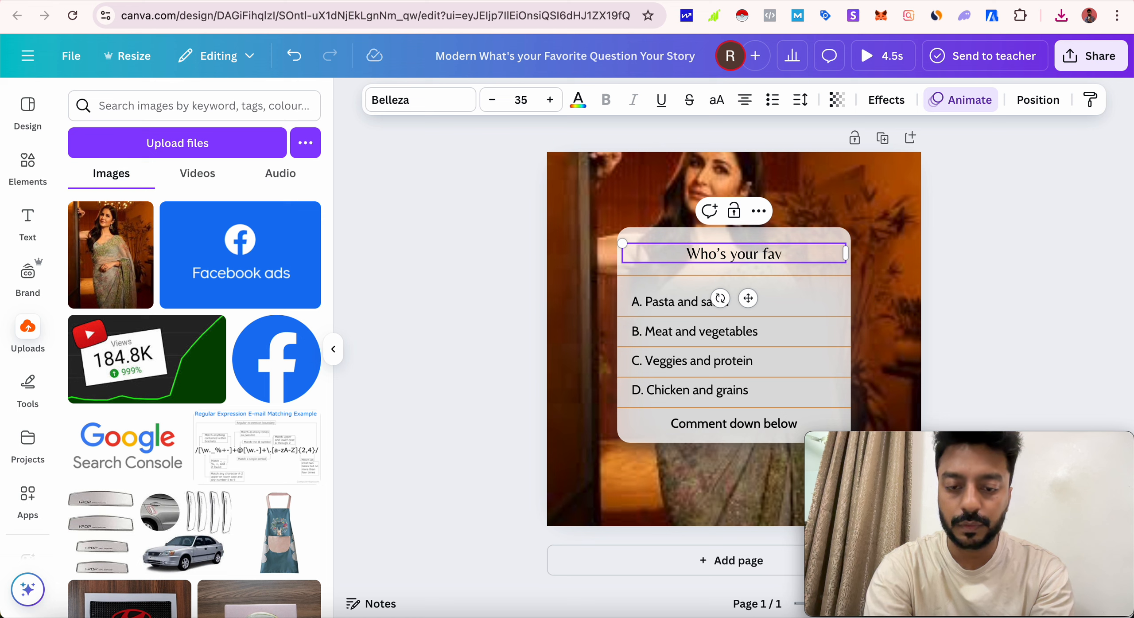
type("ho's your favorite actress?")
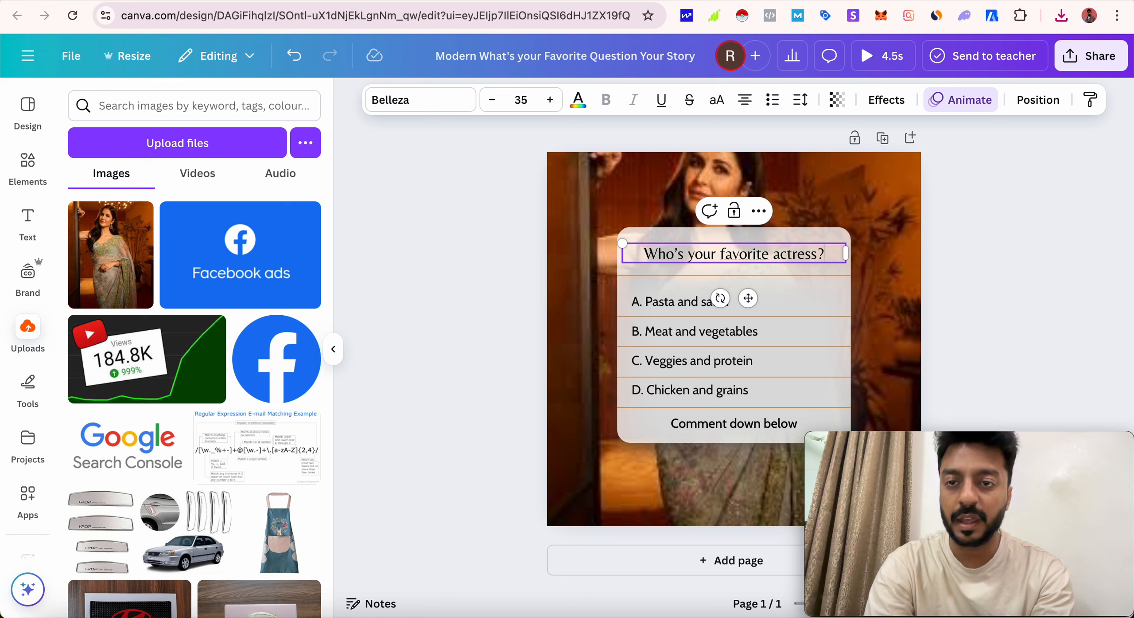
- Replace the option A text with "Katrina kaif" and the option B text with "Madhuri Dixit"
left_click(767, 306)
key("ctrl+a")
type("Ka")
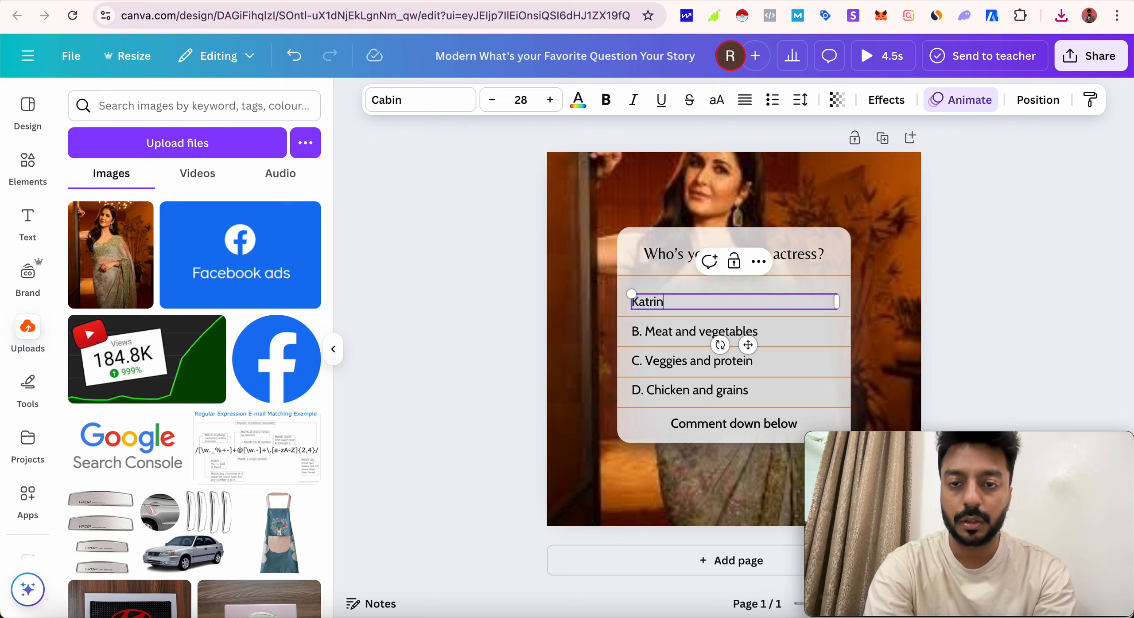
type("trina kaif")
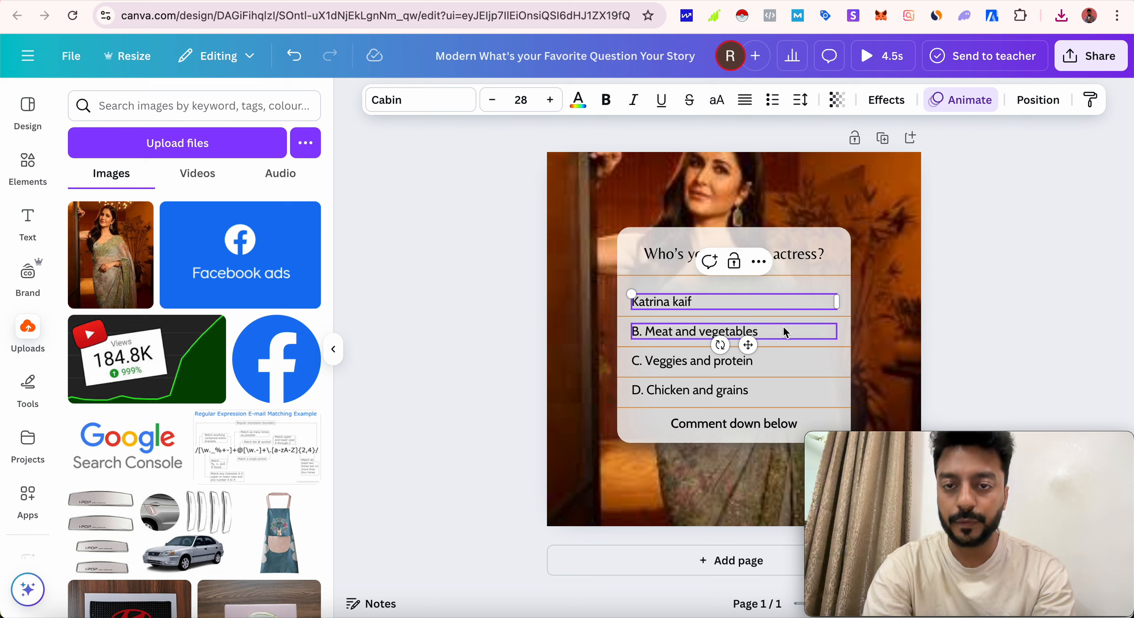
left_click(785, 332)
key("ctrl+a")
type("Madhuri Dixit")
- Replace the option C text with "Sonakshi Sinha" and the option D text with "Kareena Kapoor"
double_click(801, 364)
type("S")
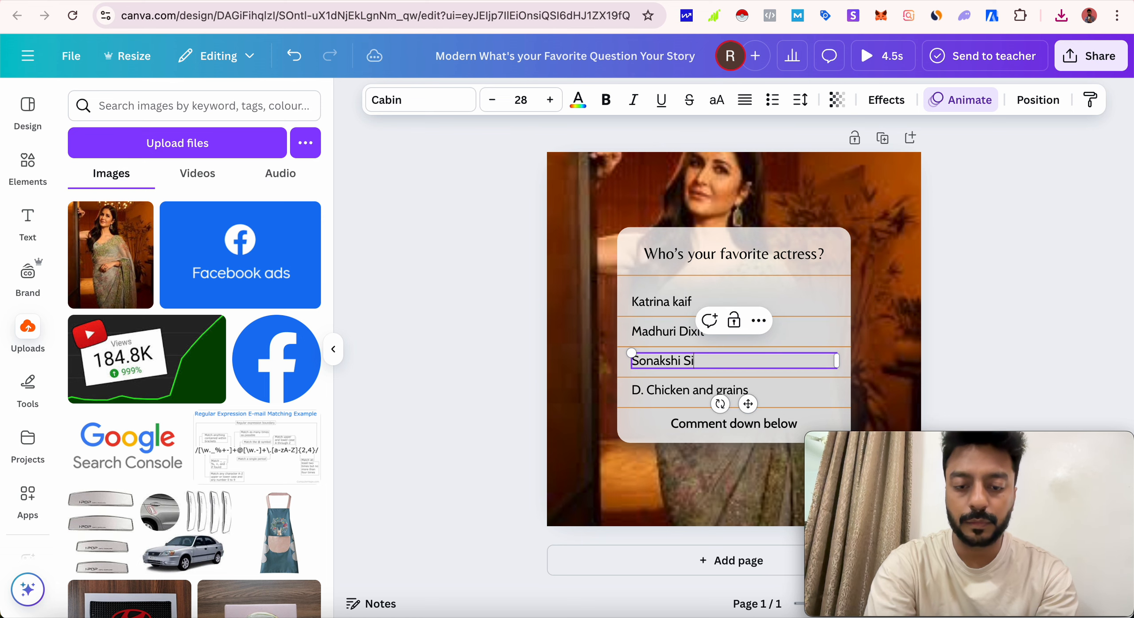
double_click(800, 385)
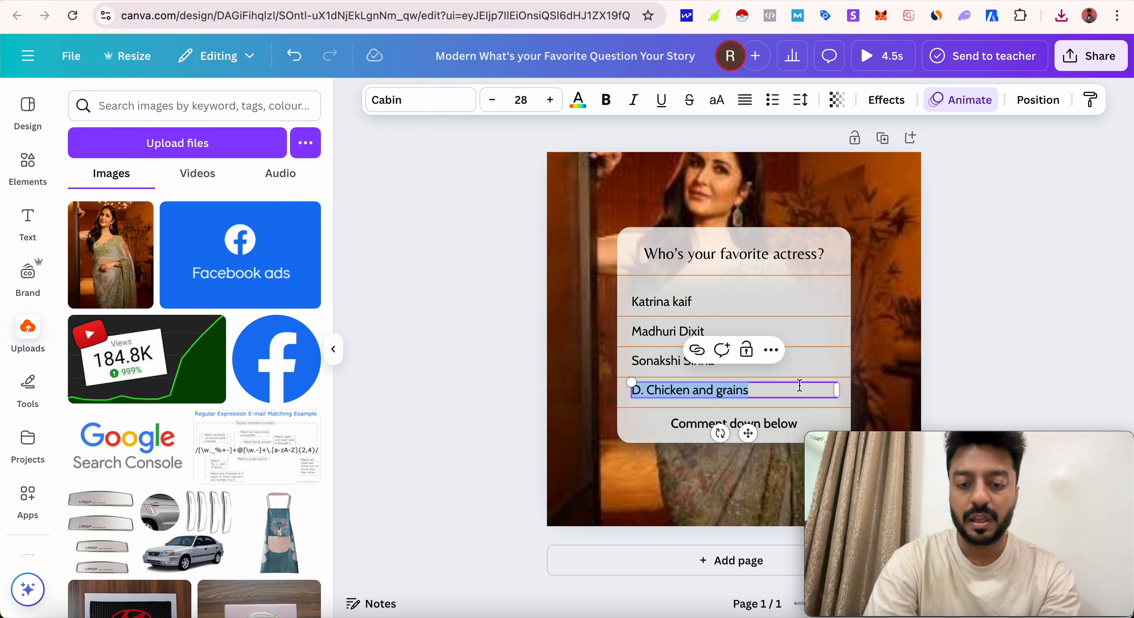
type("Kareena Kapoor")
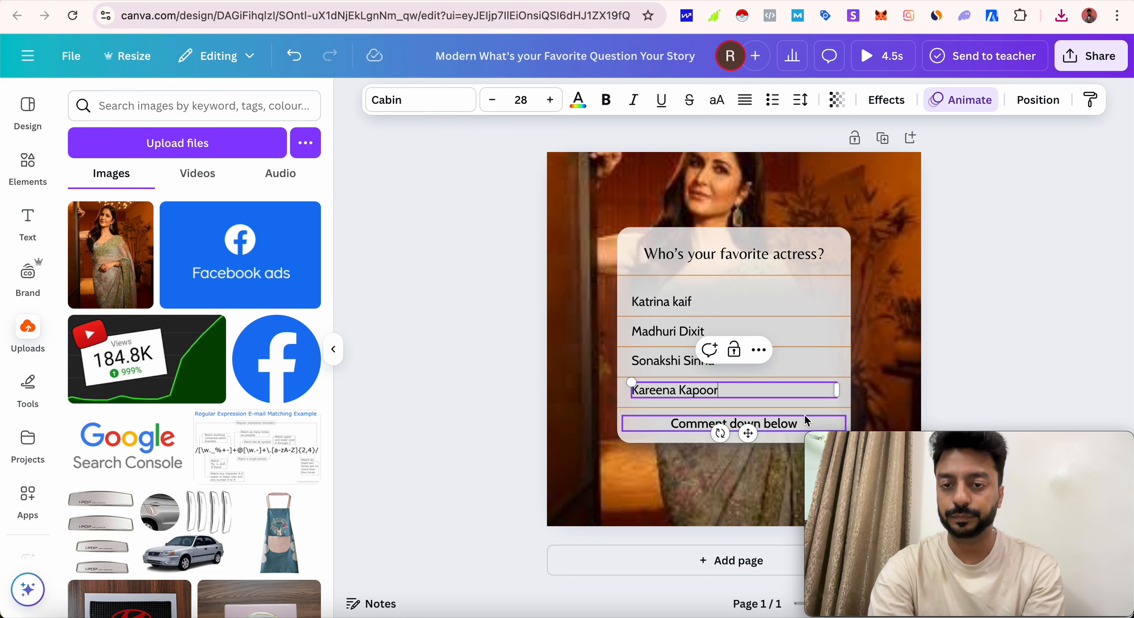
left_click(1053, 348)
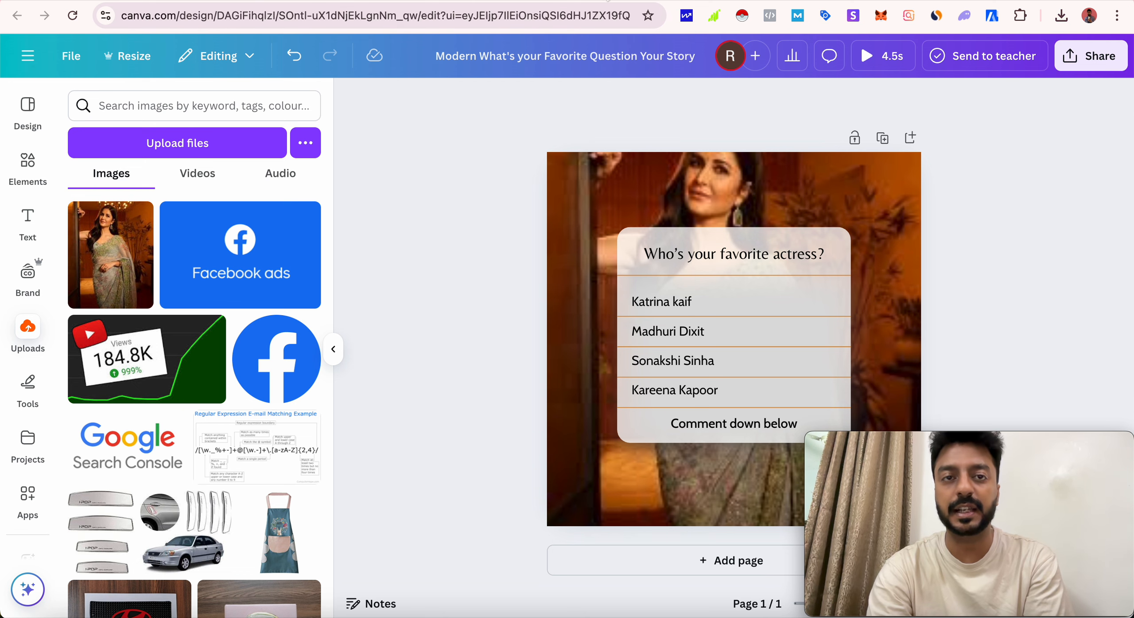
- Switch to ChatGPT to review the poll prompt and its suggested templates, and revisit the Google image results
left_click(471, 0)
scroll(545, 224, "up", 15)
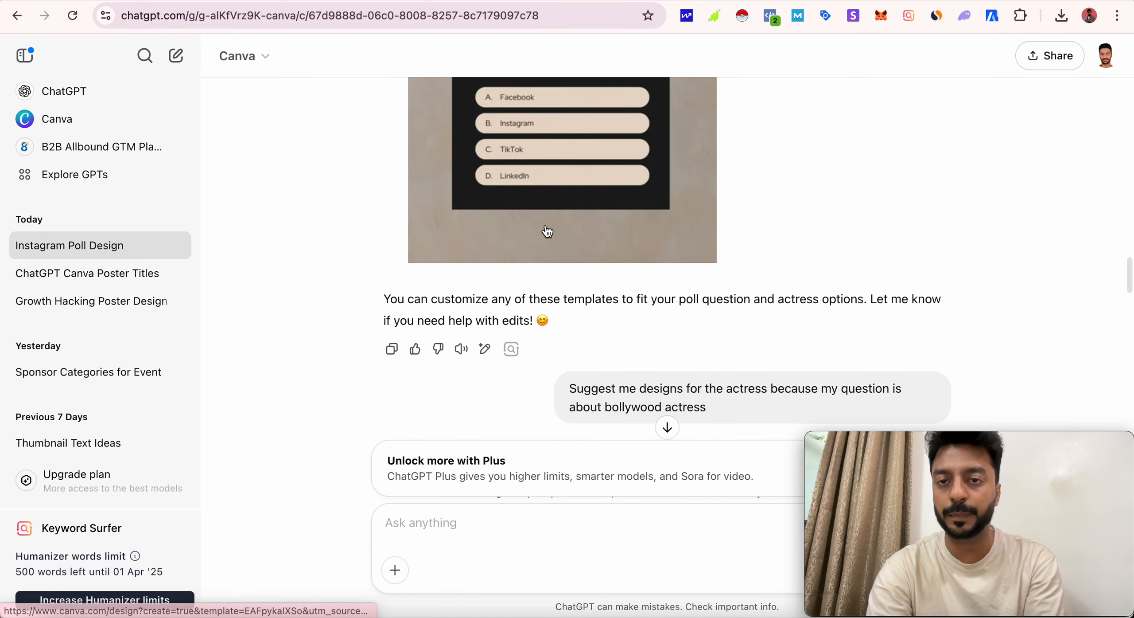
scroll(546, 226, "up", 15)
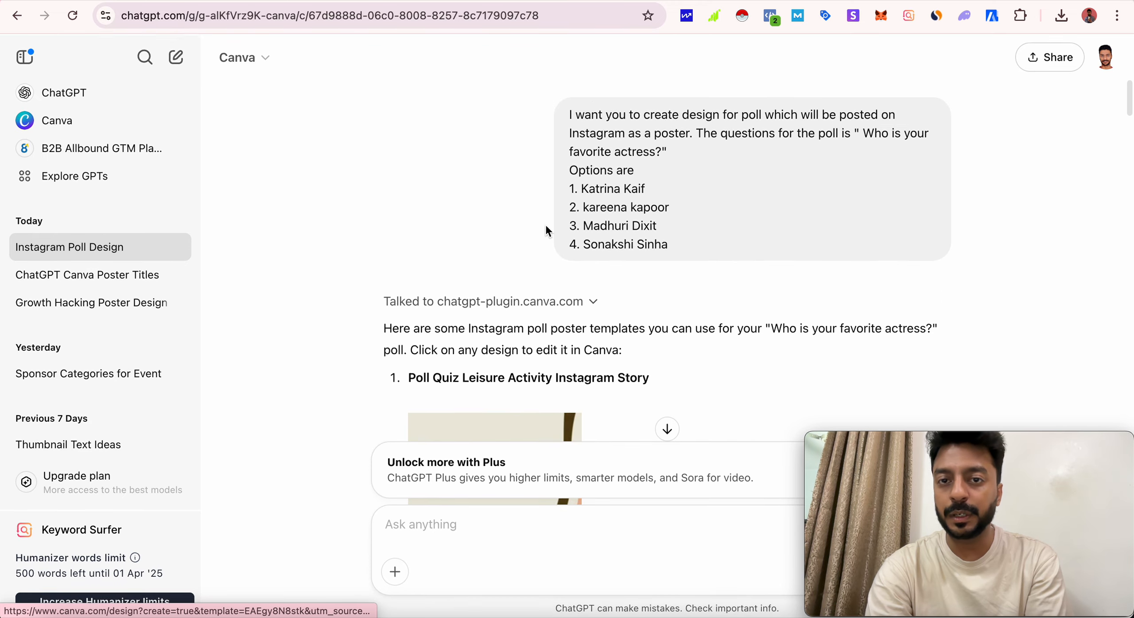
scroll(546, 226, "down", 3)
scroll(548, 230, "down", 20)
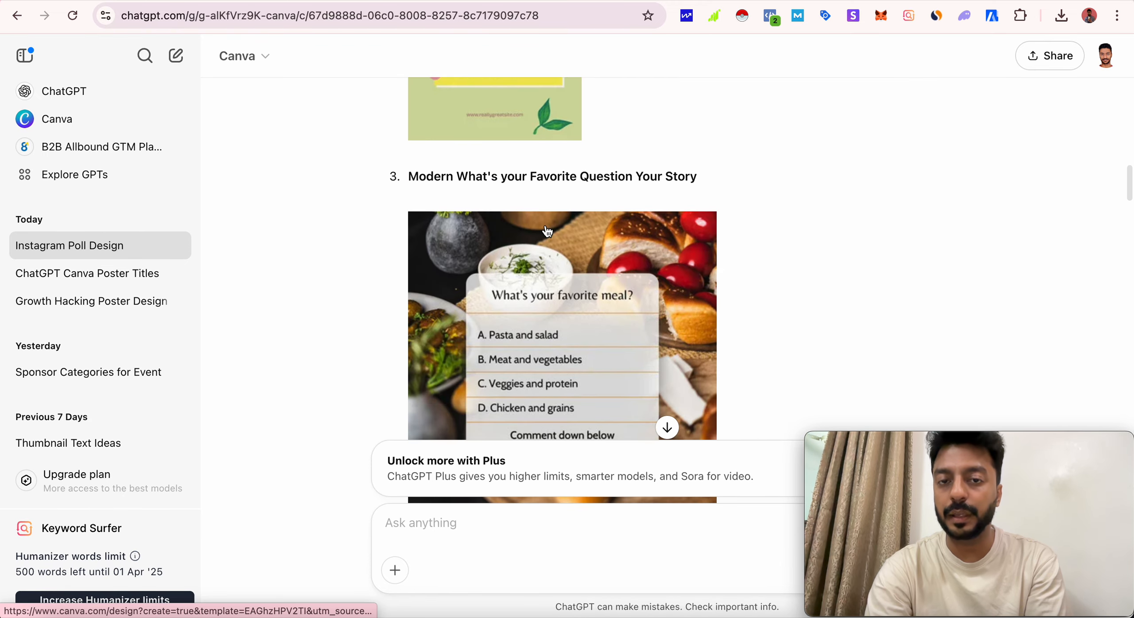
scroll(548, 231, "down", 20)
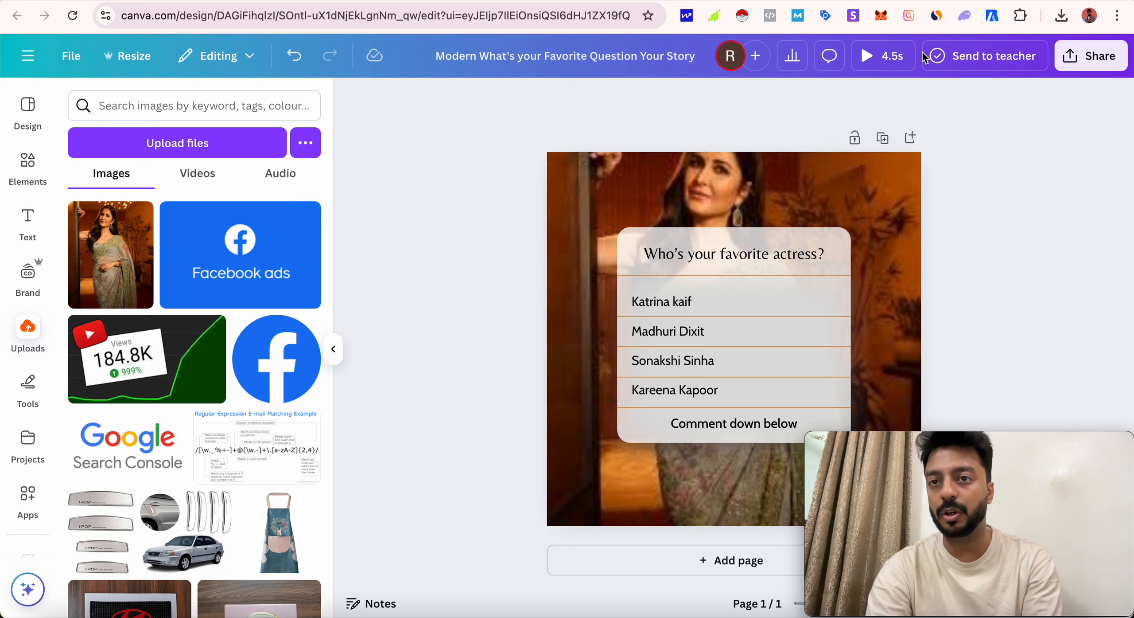
left_click(935, 1)
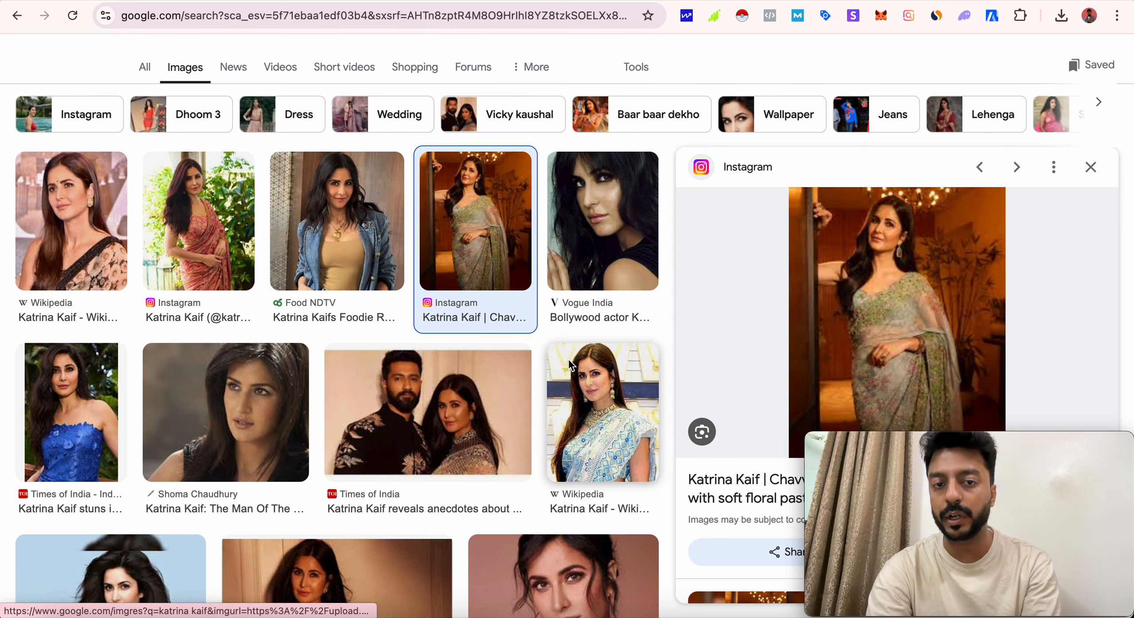
left_click(770, 1)
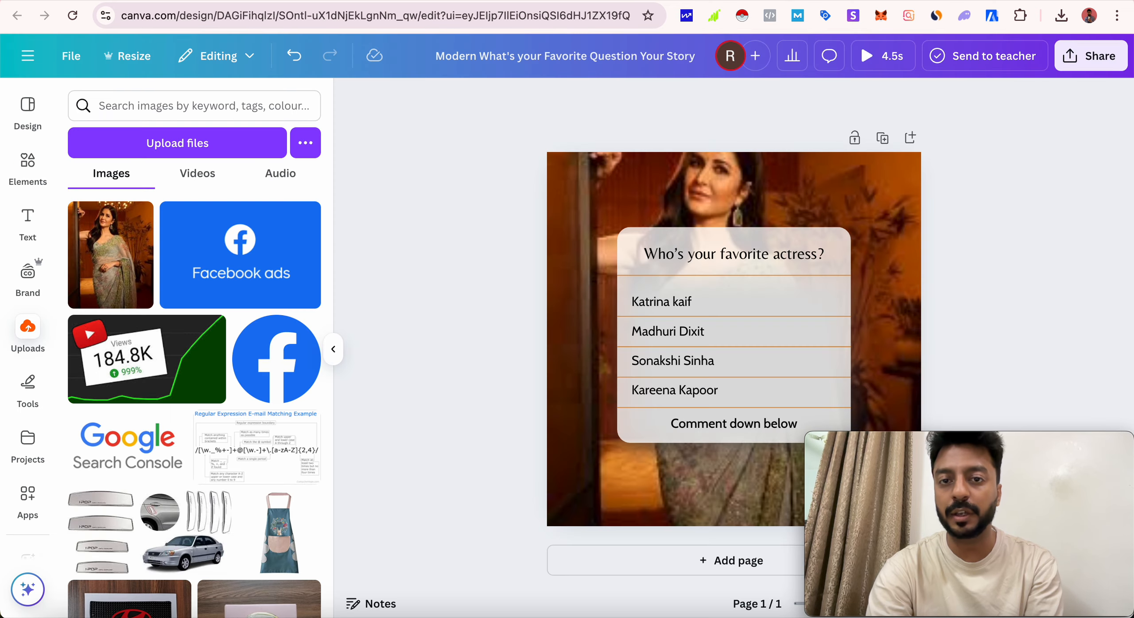